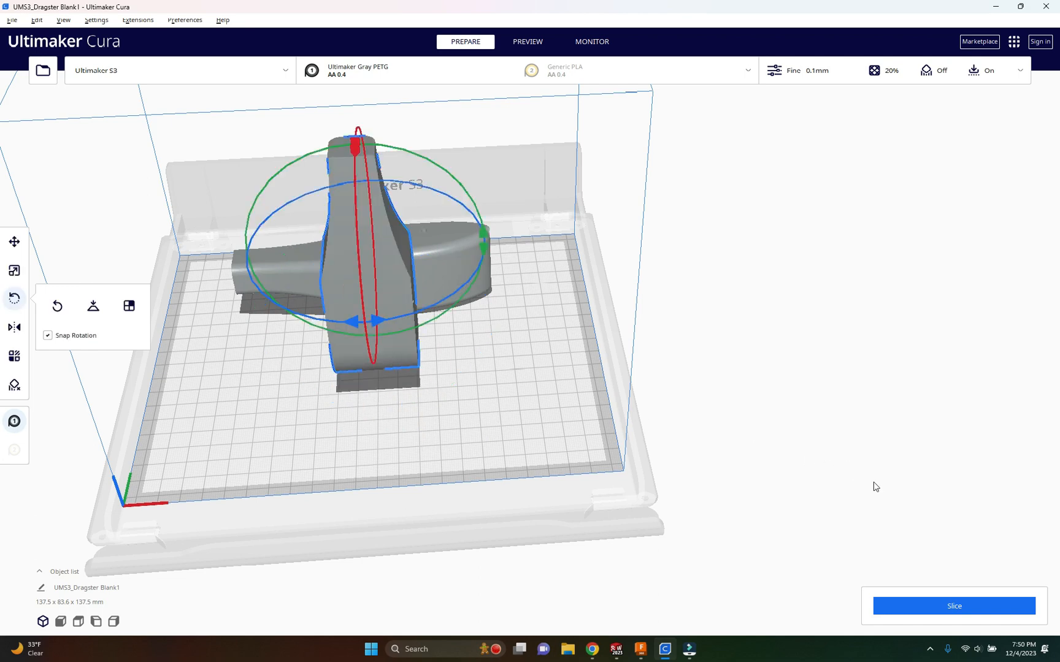
- Switch to the CO2 Dragster model in Fusion 360
{"action": "left_click", "coordinate": [643, 645]}
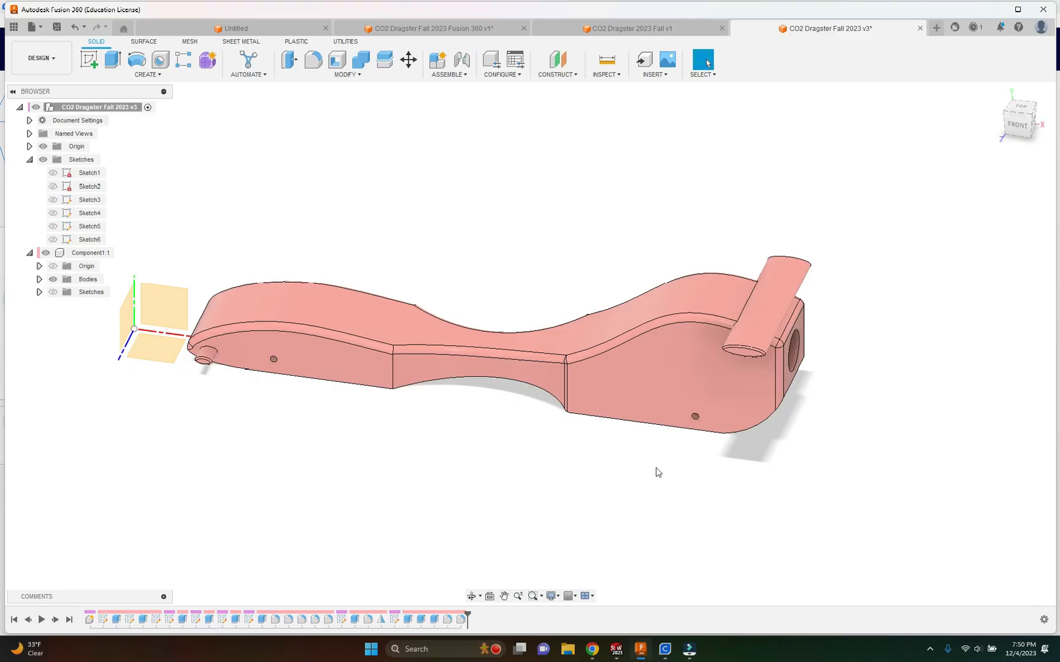
{"action": "left_click", "coordinate": [148, 74]}
{"action": "left_click", "coordinate": [138, 101]}
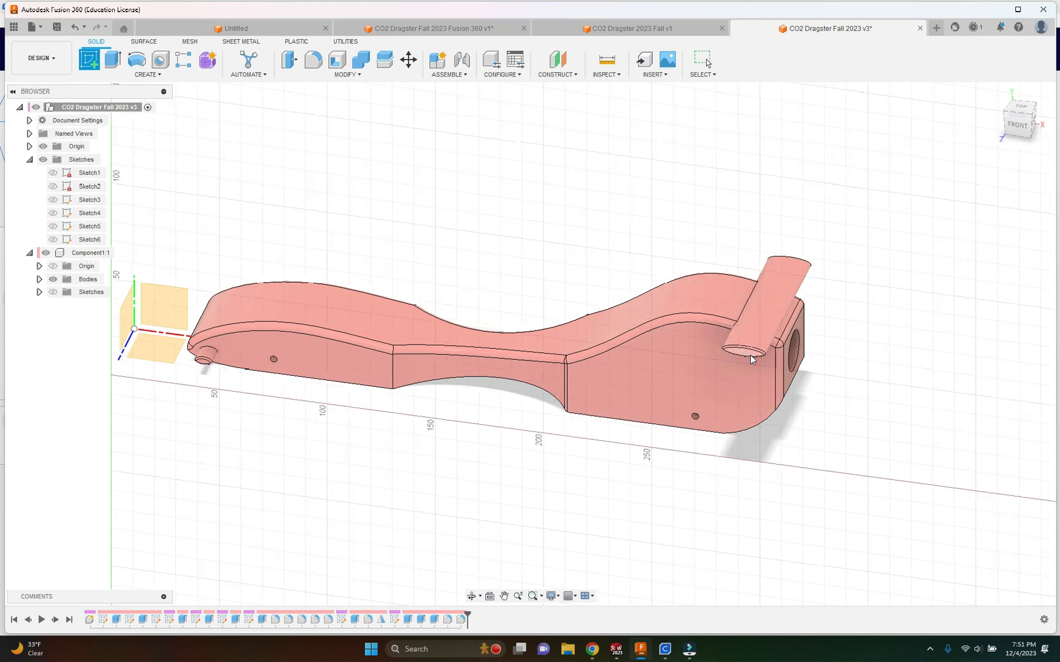
{"action": "right_click", "coordinate": [819, 369]}
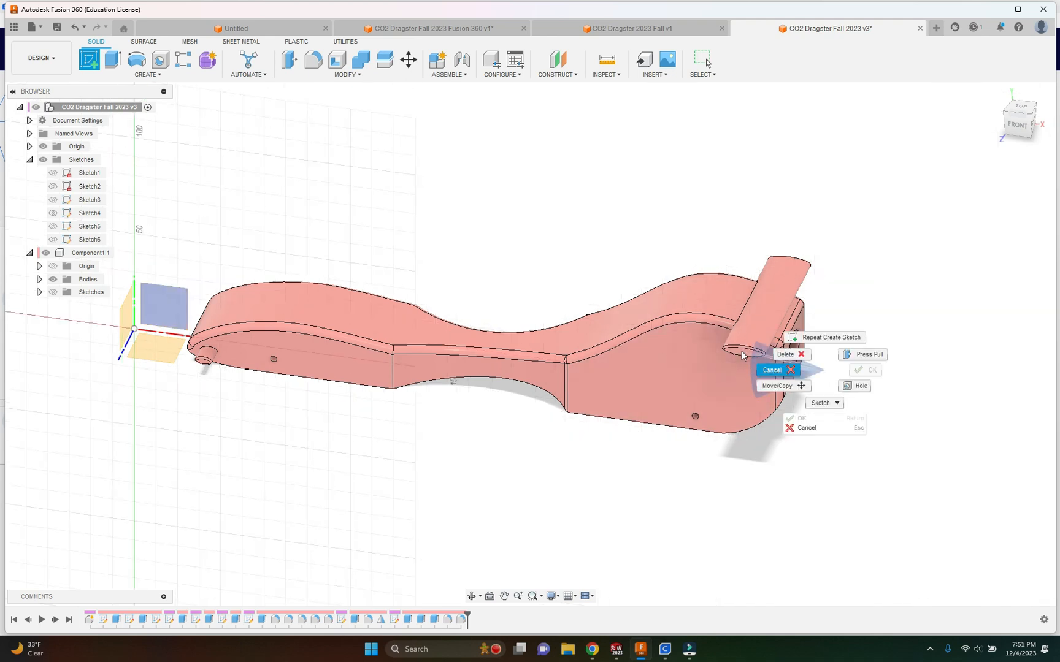
{"action": "left_click", "coordinate": [744, 371]}
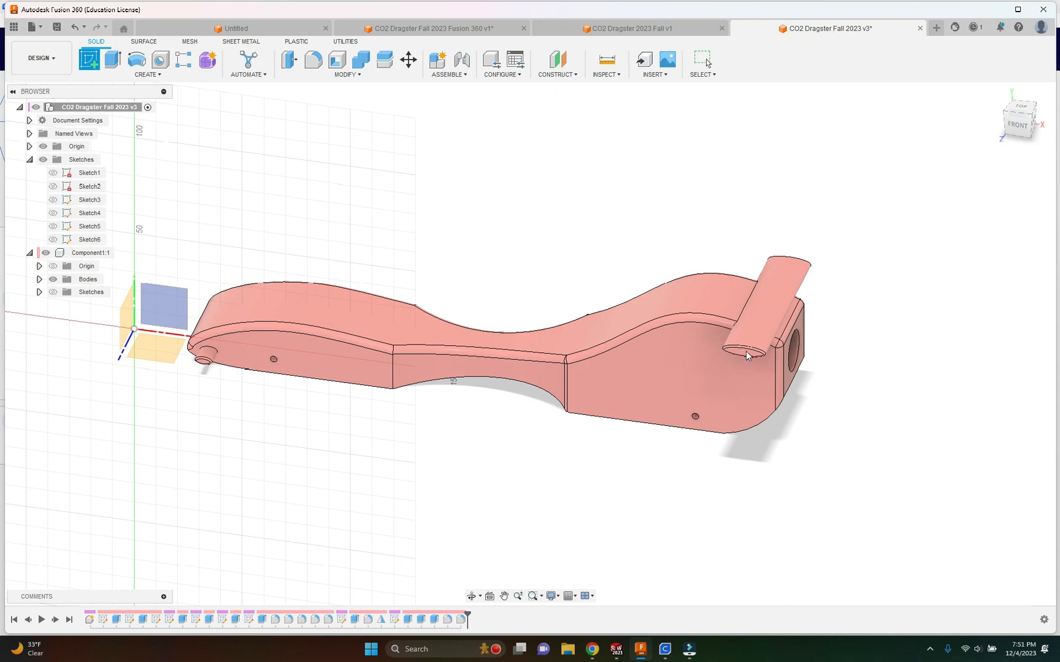
{"action": "left_click", "coordinate": [163, 307]}
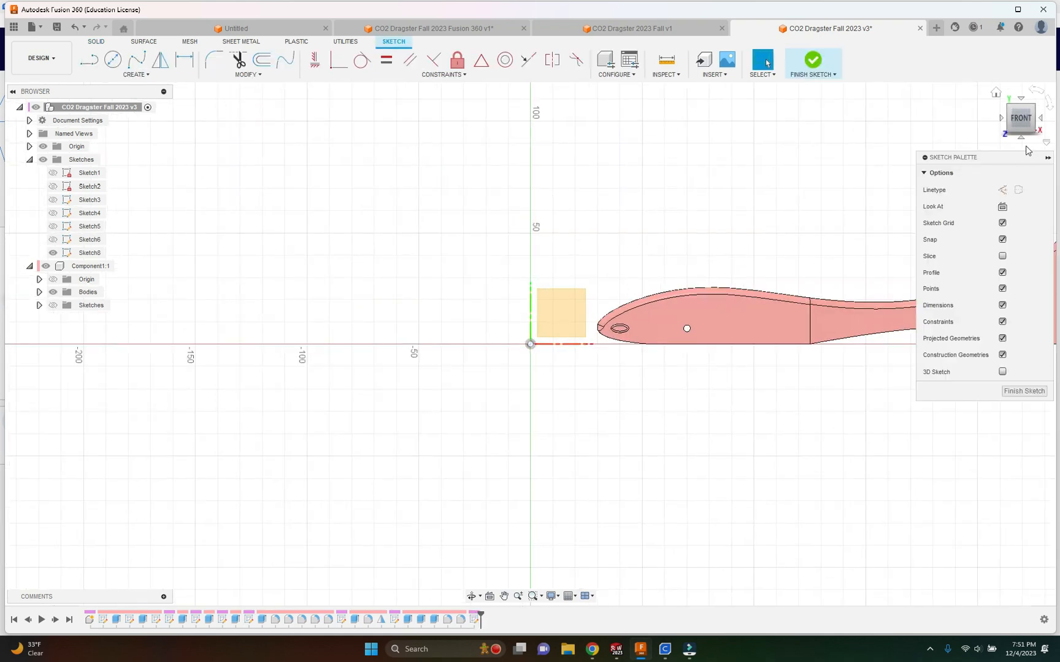
{"action": "left_click", "coordinate": [810, 51]}
{"action": "left_click", "coordinate": [92, 253]}
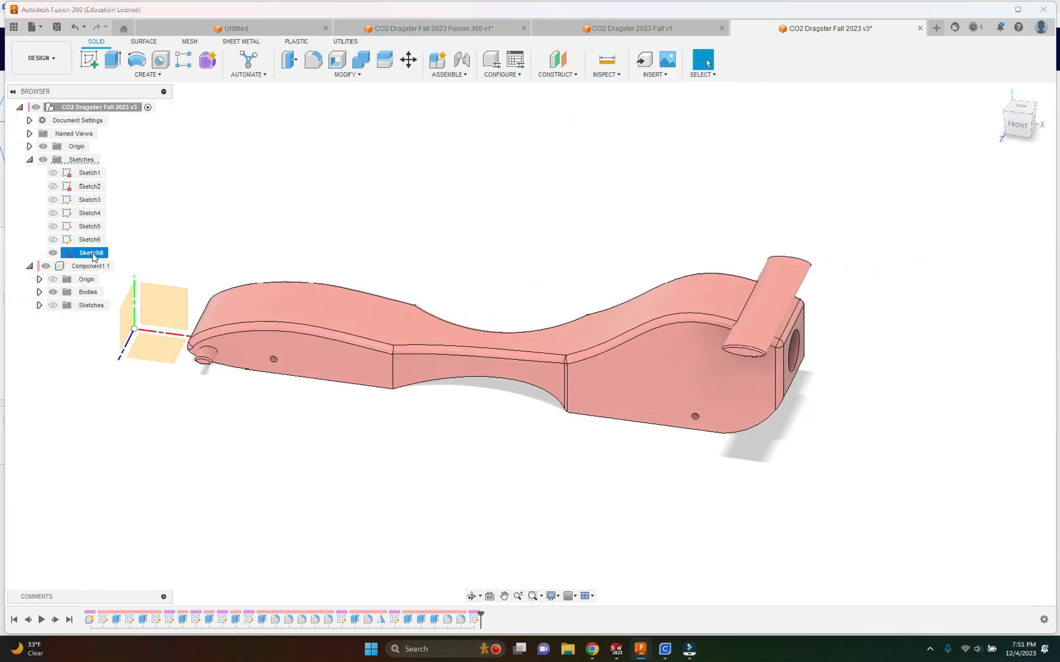
{"action": "right_click", "coordinate": [93, 256]}
{"action": "left_click", "coordinate": [111, 343]}
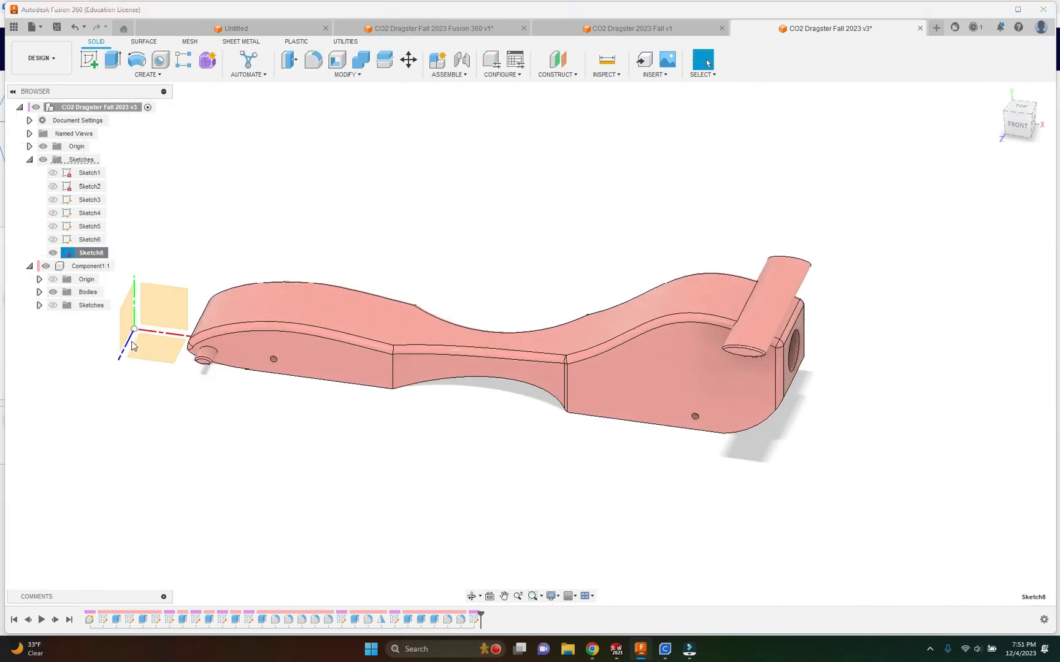
- Create a sketch on the near end face of the dragster's rear wing
{"action": "left_click", "coordinate": [160, 78]}
{"action": "left_click", "coordinate": [114, 100]}
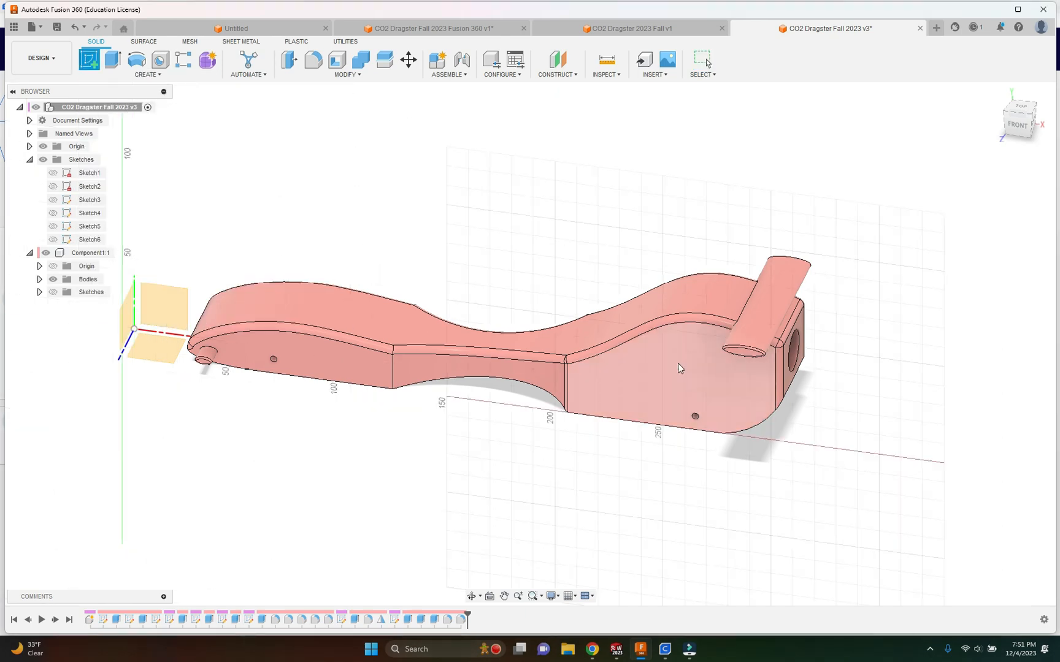
{"action": "left_click", "coordinate": [748, 356]}
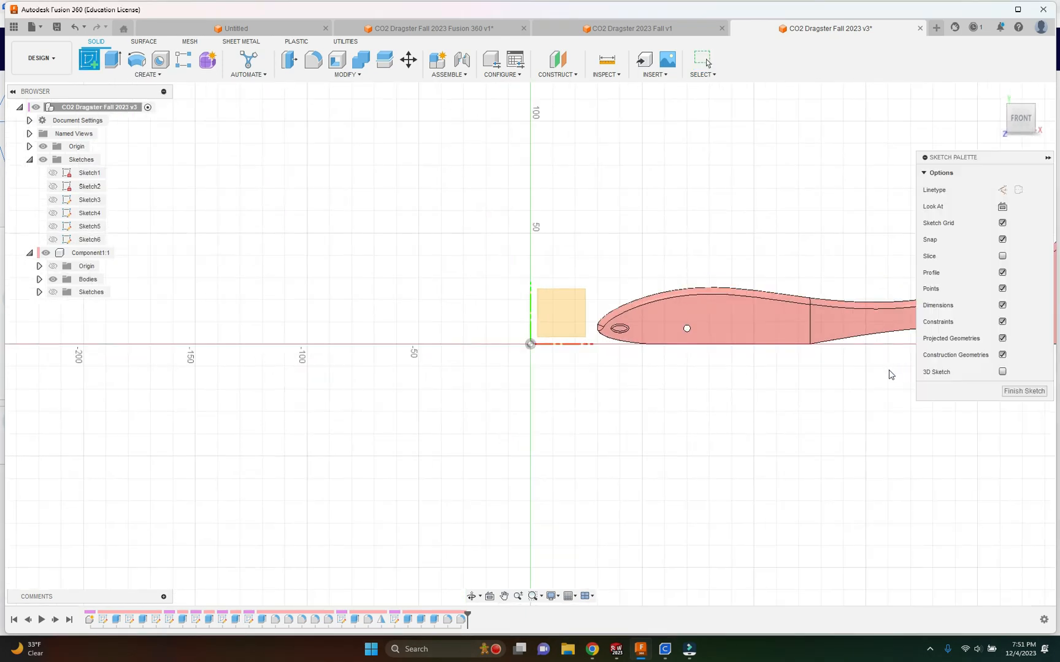
{"action": "middle_click_drag", "start_coordinate": [872, 395], "coordinate": [479, 452]}
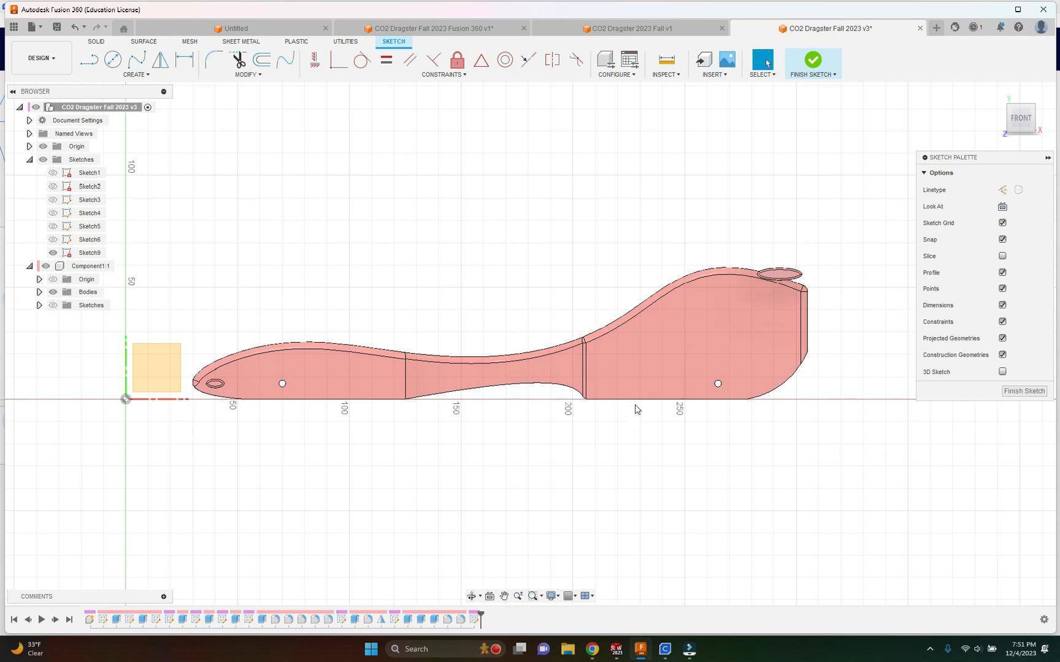
- Project five side faces of the dragster body into the sketch and hide the projected geometry
{"action": "key", "text": "p"}
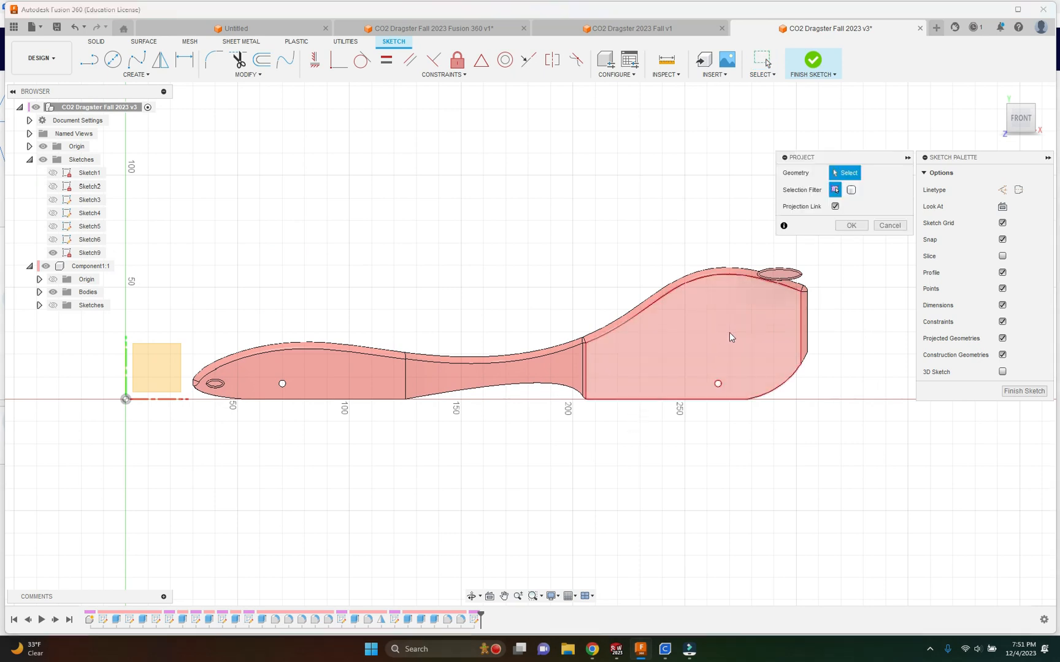
{"action": "left_click", "coordinate": [761, 330]}
{"action": "left_click", "coordinate": [804, 334]}
{"action": "left_click", "coordinate": [509, 381]}
{"action": "left_click", "coordinate": [333, 388]}
{"action": "left_click", "coordinate": [197, 387]}
{"action": "scroll", "coordinate": [197, 388], "scroll_direction": "up", "scroll_amount": 5}
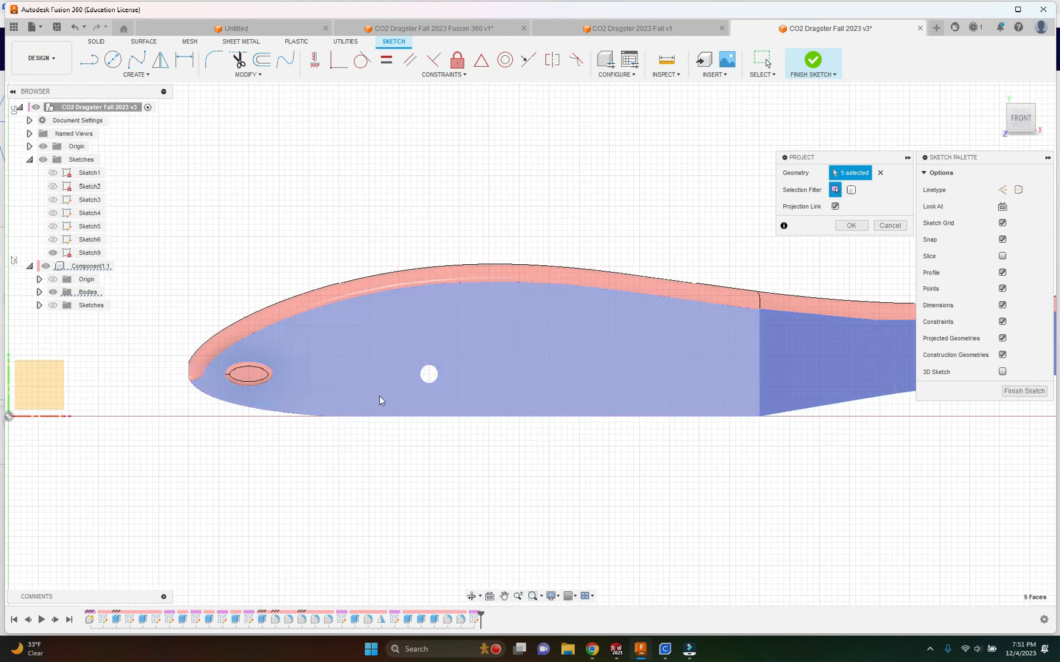
{"action": "left_click", "coordinate": [852, 225]}
{"action": "scroll", "coordinate": [504, 452], "scroll_direction": "down", "scroll_amount": 3}
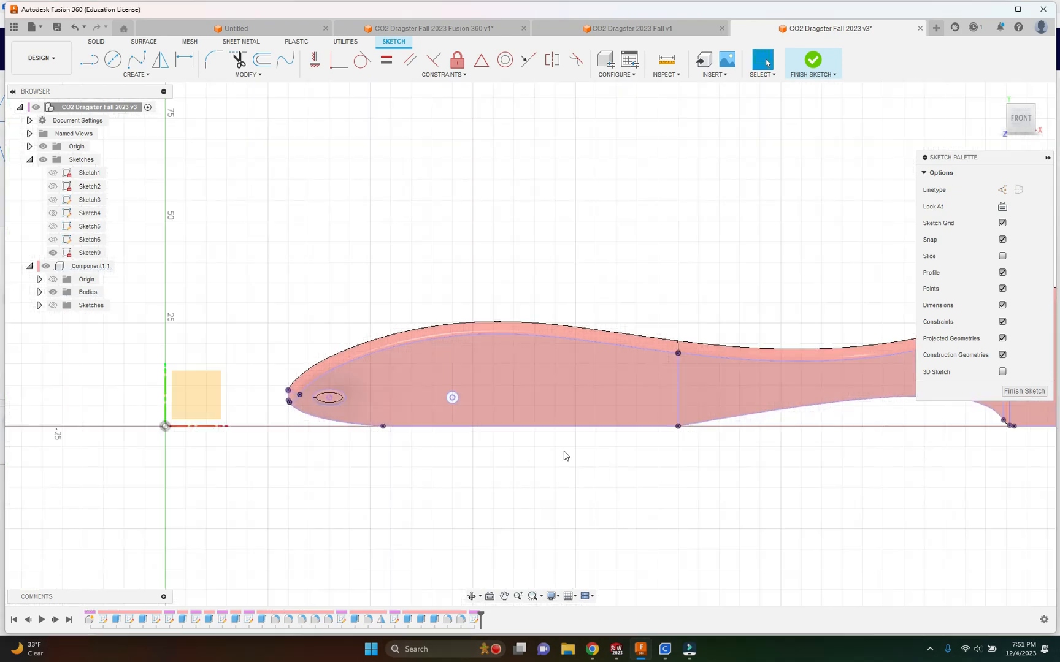
{"action": "scroll", "coordinate": [614, 448], "scroll_direction": "down", "scroll_amount": 5}
{"action": "middle_click_drag", "start_coordinate": [676, 462], "coordinate": [451, 464]}
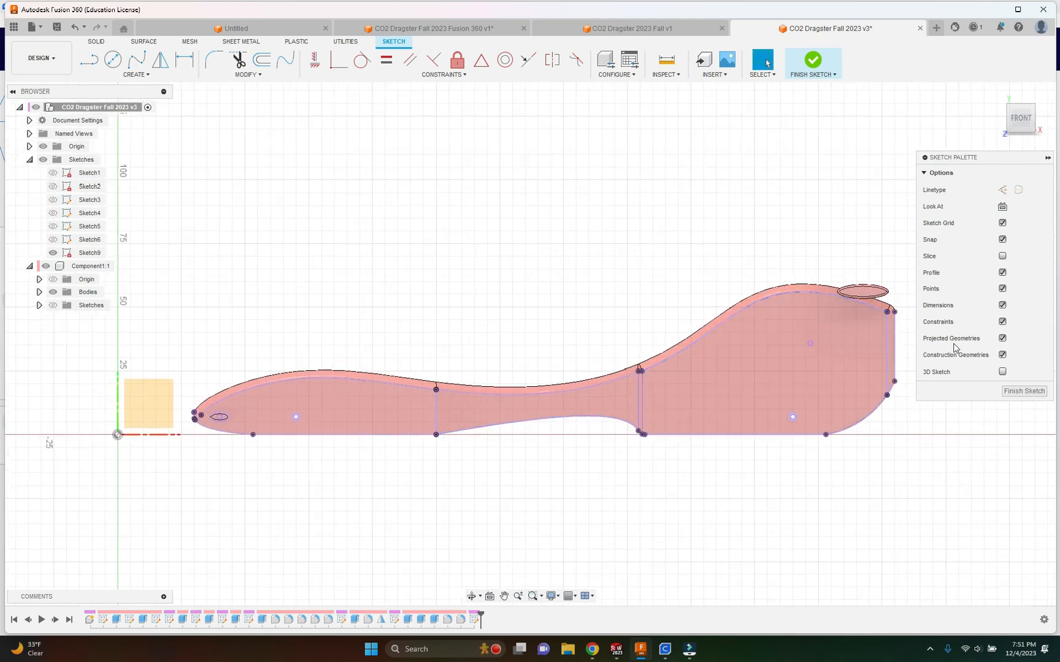
{"action": "left_click", "coordinate": [1002, 338]}
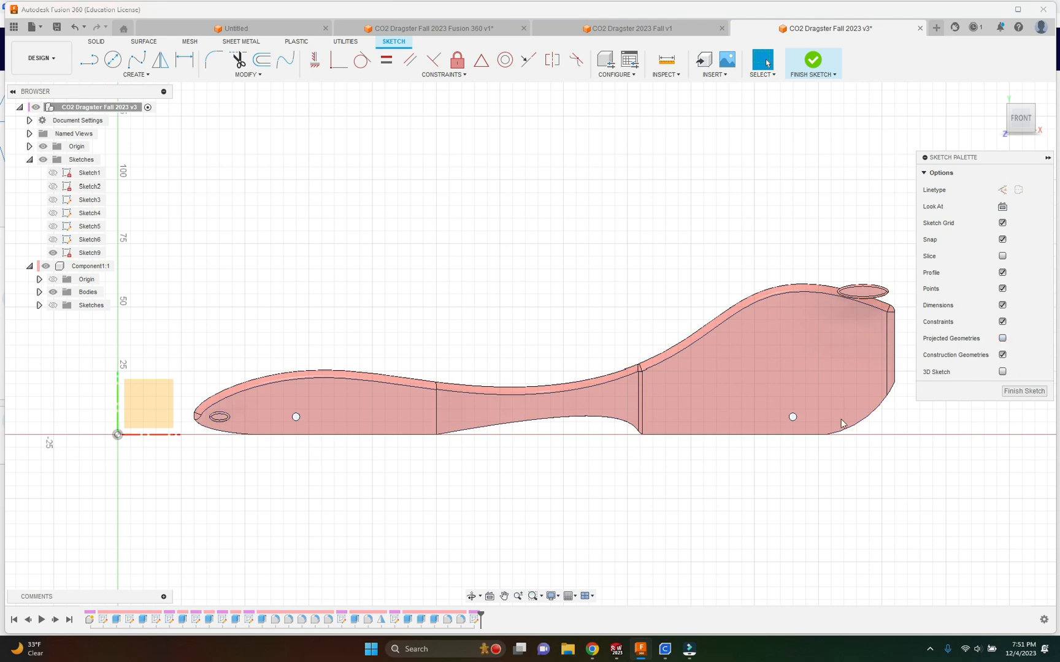
- Draw a horizontal construction line from the midpoint of the nose edge through the body to a point past its rear end
{"action": "left_click", "coordinate": [128, 75]}
{"action": "left_click", "coordinate": [113, 90]}
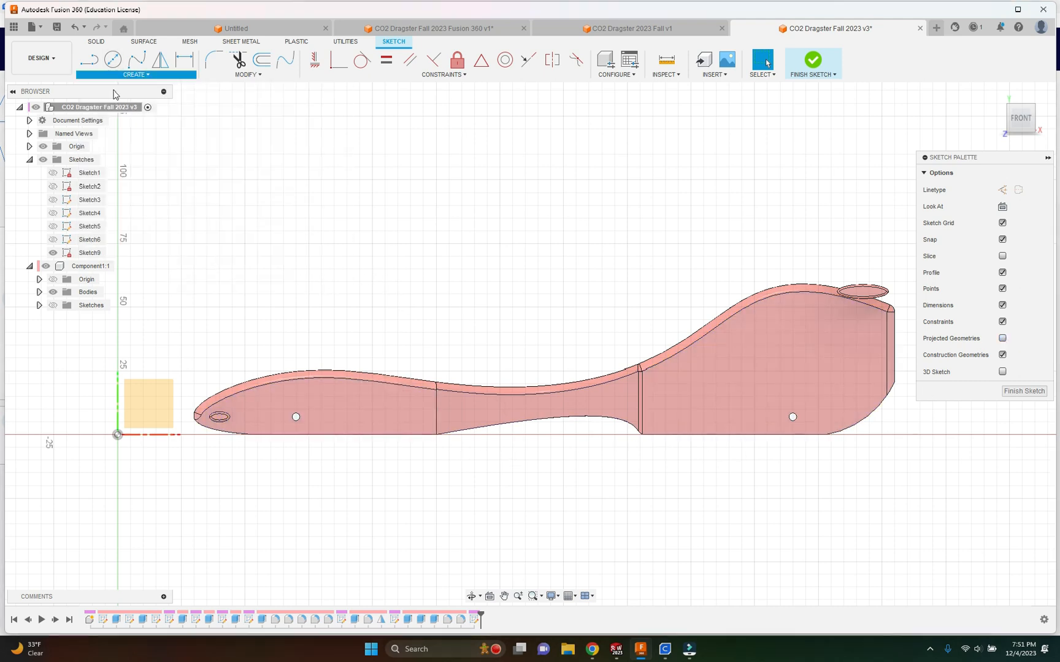
{"action": "left_click", "coordinate": [1004, 190]}
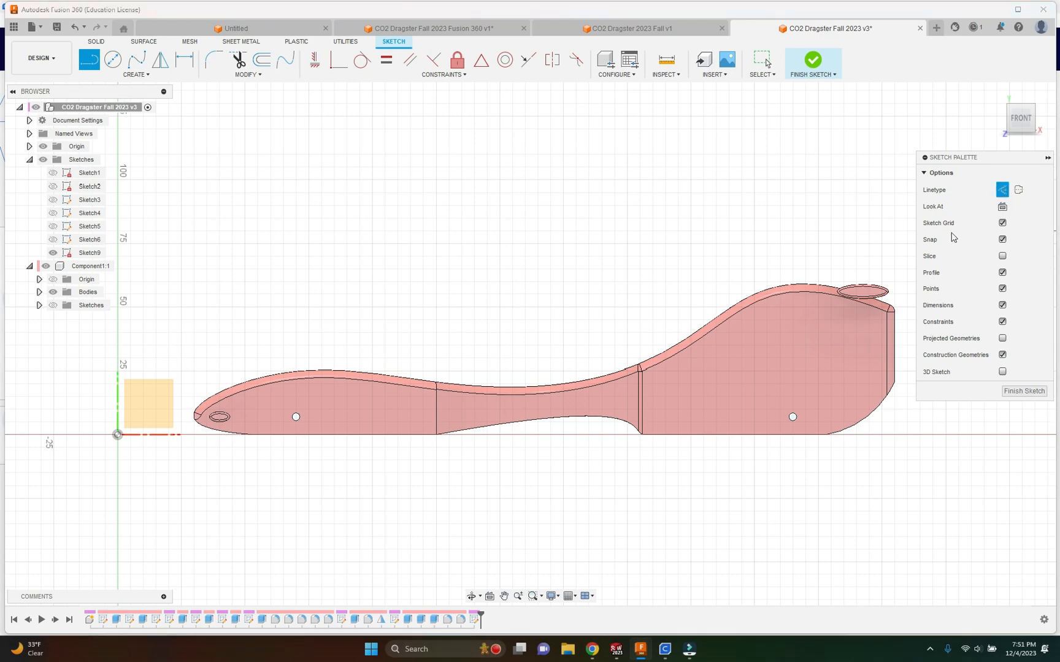
{"action": "scroll", "coordinate": [195, 432], "scroll_direction": "up", "scroll_amount": 4}
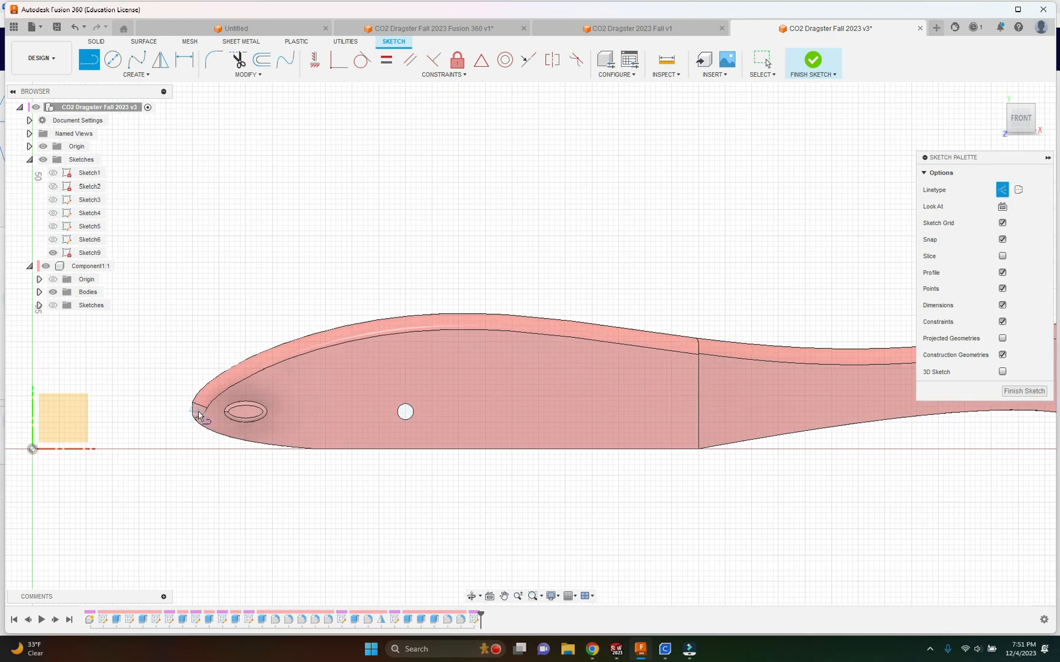
{"action": "scroll", "coordinate": [194, 414], "scroll_direction": "up", "scroll_amount": 8}
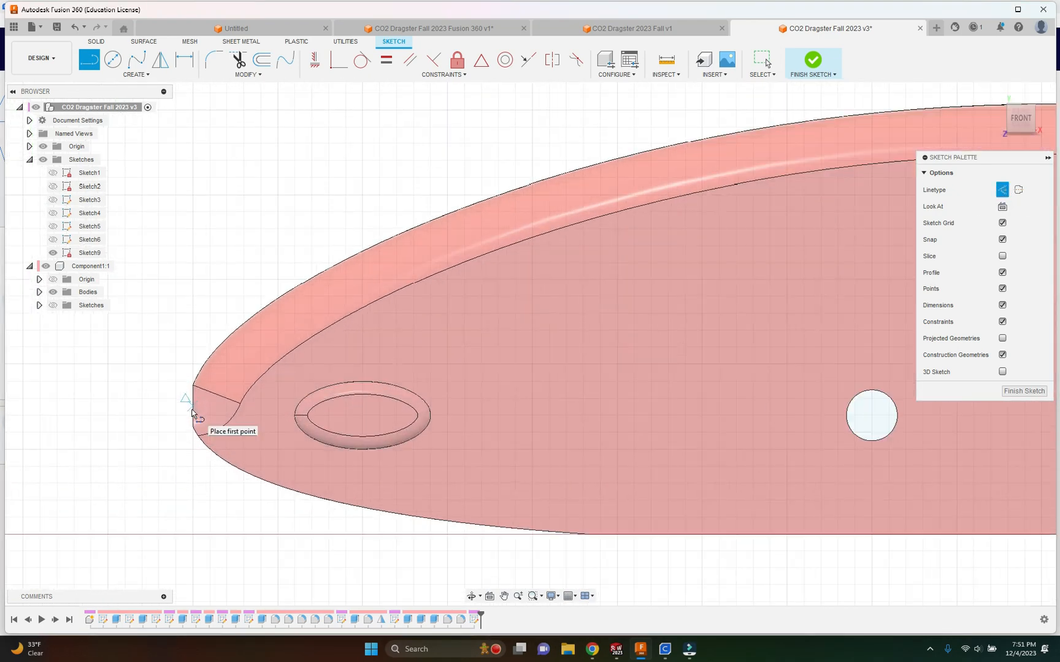
{"action": "left_click", "coordinate": [192, 413]}
{"action": "scroll", "coordinate": [371, 433], "scroll_direction": "down", "scroll_amount": 5}
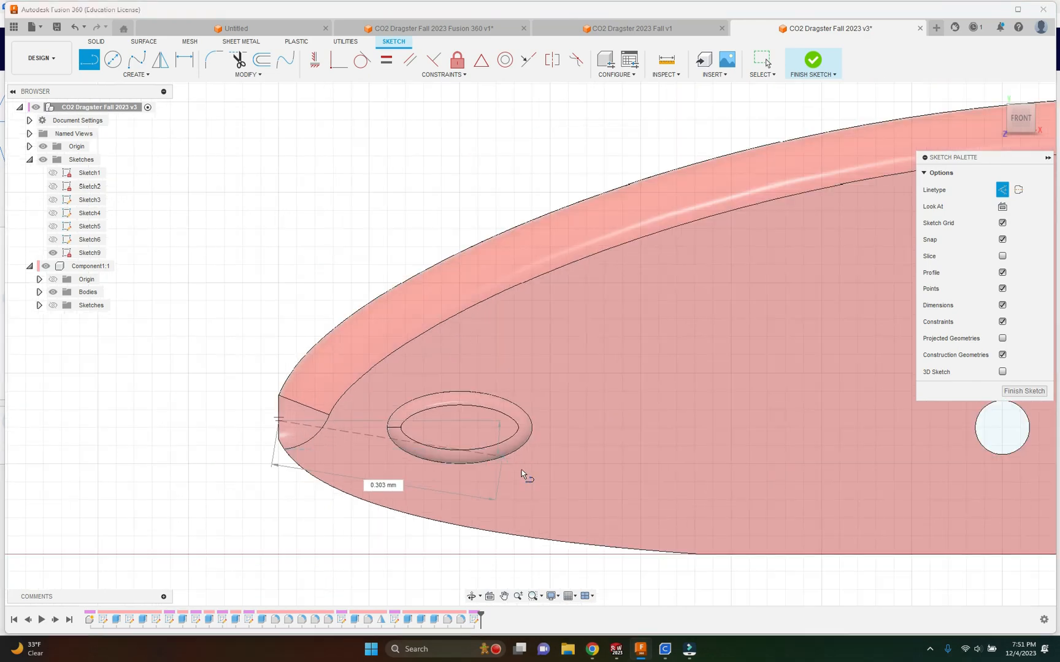
{"action": "scroll", "coordinate": [758, 427], "scroll_direction": "down", "scroll_amount": 5}
{"action": "middle_click_drag", "start_coordinate": [940, 460], "coordinate": [280, 471]}
{"action": "scroll", "coordinate": [756, 485], "scroll_direction": "down", "scroll_amount": 2}
{"action": "middle_click_drag", "start_coordinate": [927, 460], "coordinate": [530, 469]}
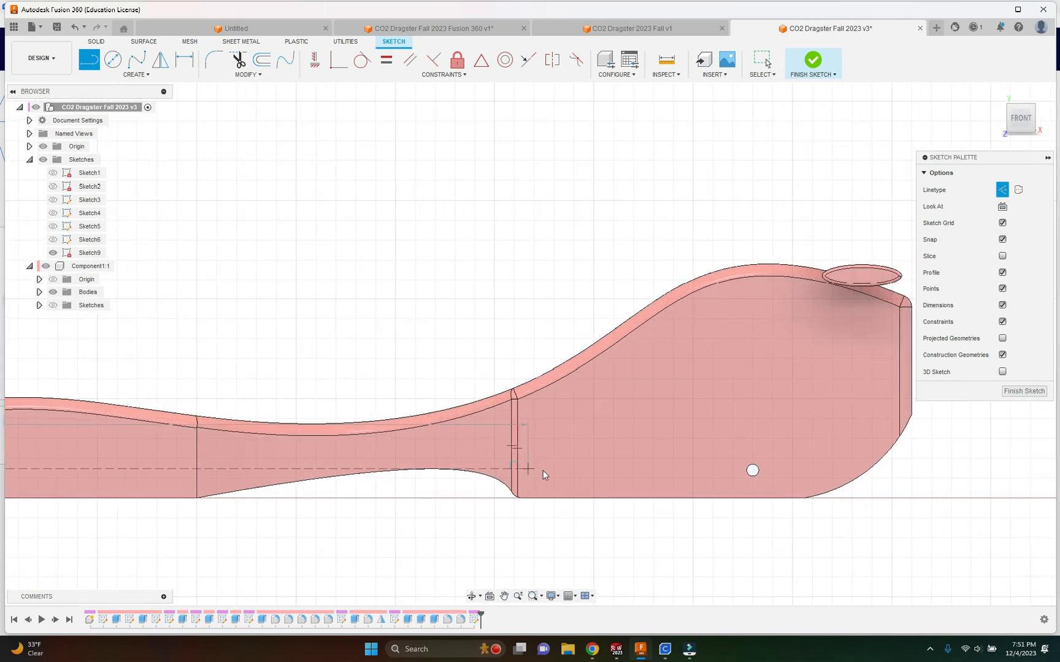
{"action": "left_click", "coordinate": [1009, 469]}
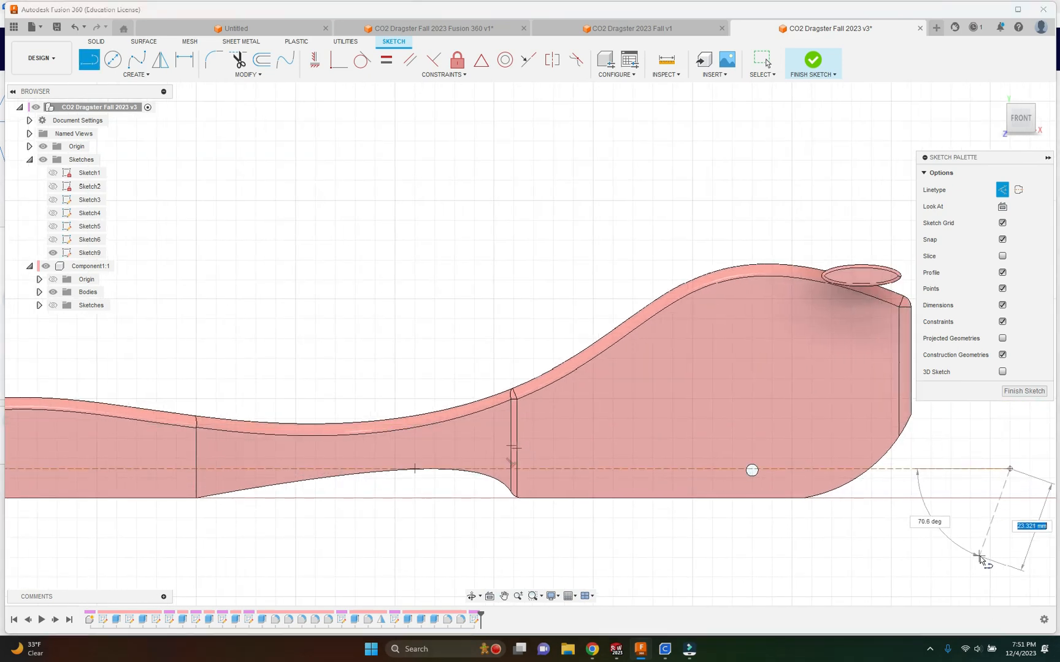
{"action": "key", "text": "Escape"}
- Draw a vertical construction line down from the body's lower rear corner and trim off the excess line lengths beyond their intersection
{"action": "middle_click_drag", "start_coordinate": [977, 565], "coordinate": [829, 571]}
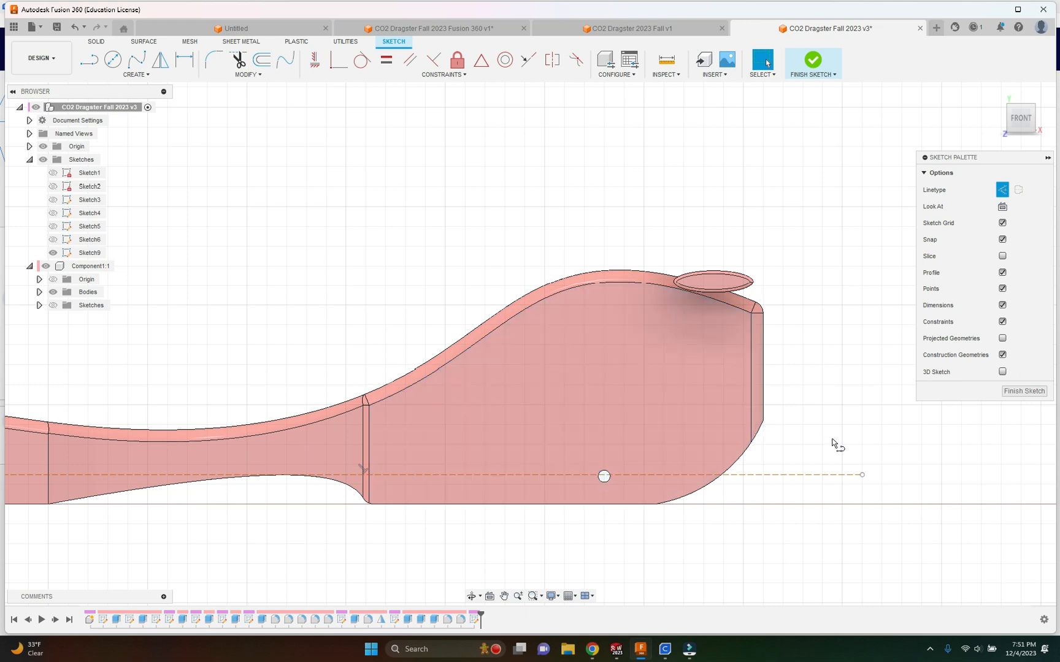
{"action": "key", "text": "l"}
{"action": "left_click", "coordinate": [763, 422]}
{"action": "left_click", "coordinate": [762, 544]}
{"action": "key", "text": "Escape"}
{"action": "left_click", "coordinate": [238, 59]}
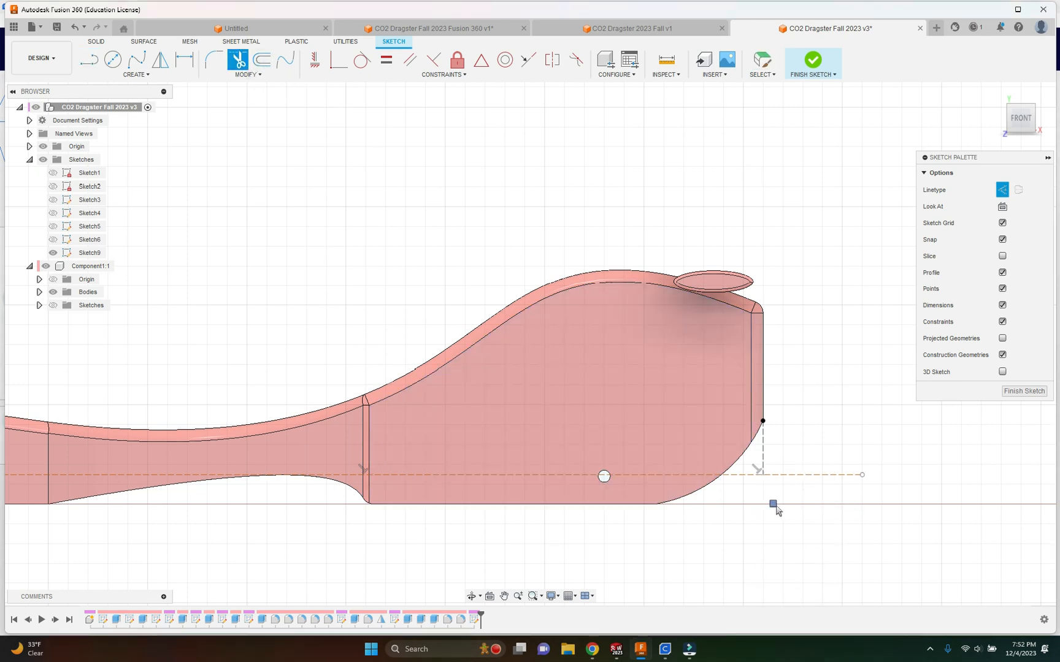
{"action": "left_click", "coordinate": [813, 474]}
{"action": "key", "text": "Escape"}
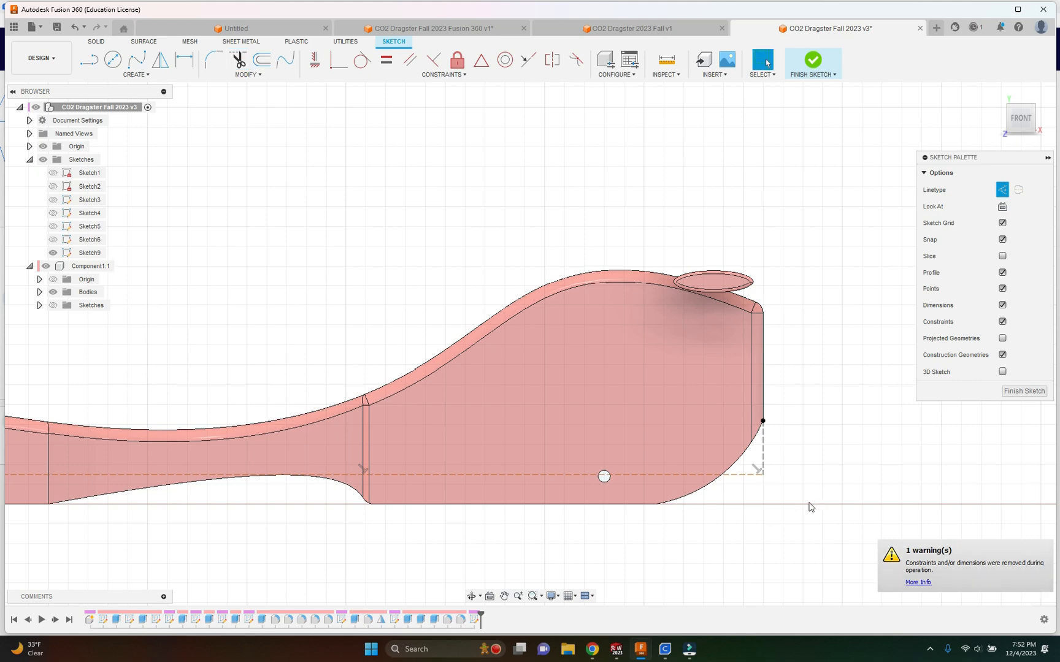
- Draw a solid vertical line about 80 mm long upward from the midpoint of the horizontal construction line
{"action": "middle_click_drag", "start_coordinate": [737, 559], "coordinate": [892, 552]}
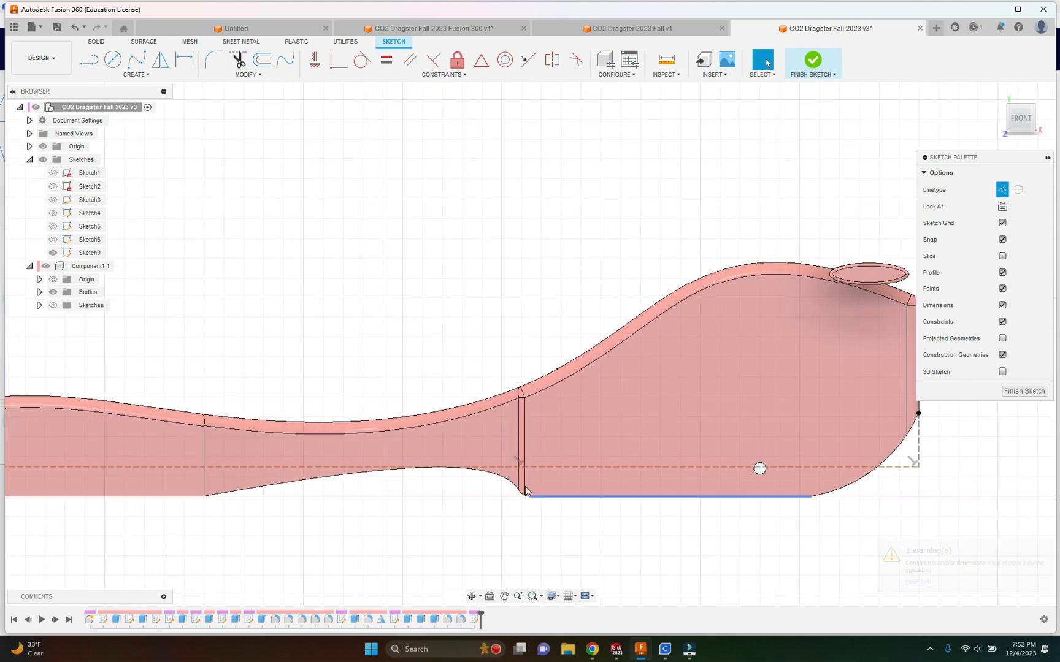
{"action": "left_click", "coordinate": [89, 59]}
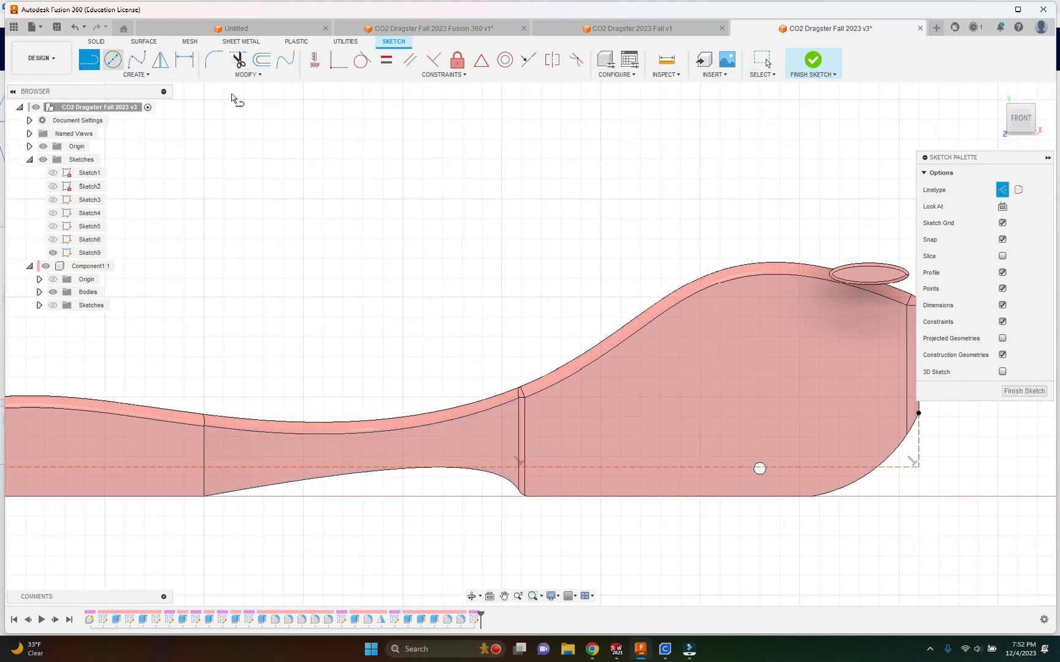
{"action": "left_click", "coordinate": [1003, 191]}
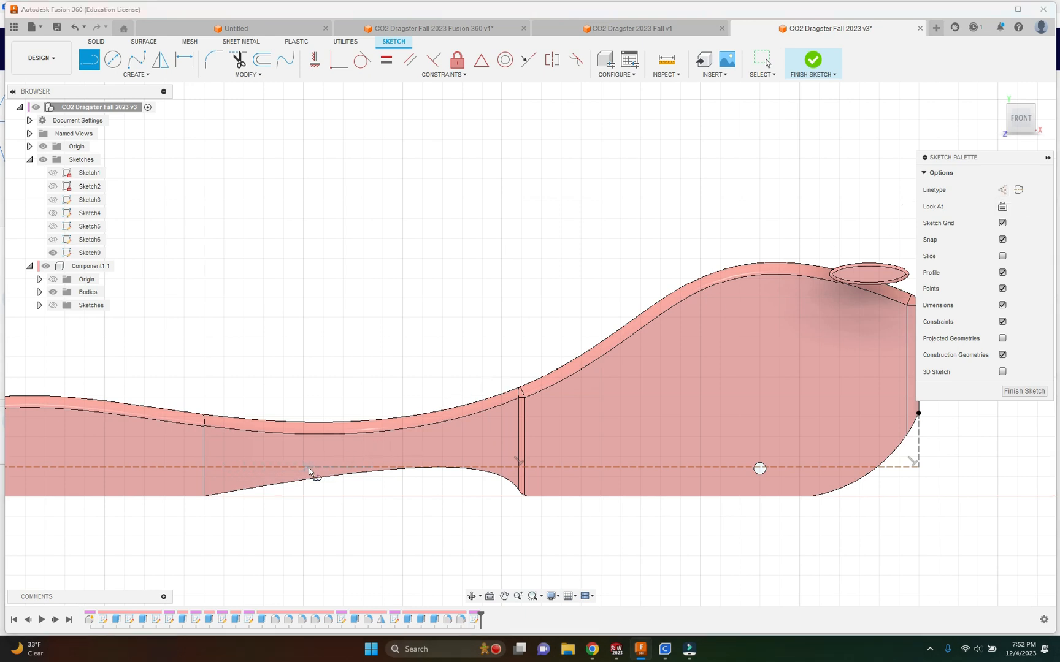
{"action": "left_click", "coordinate": [373, 468]}
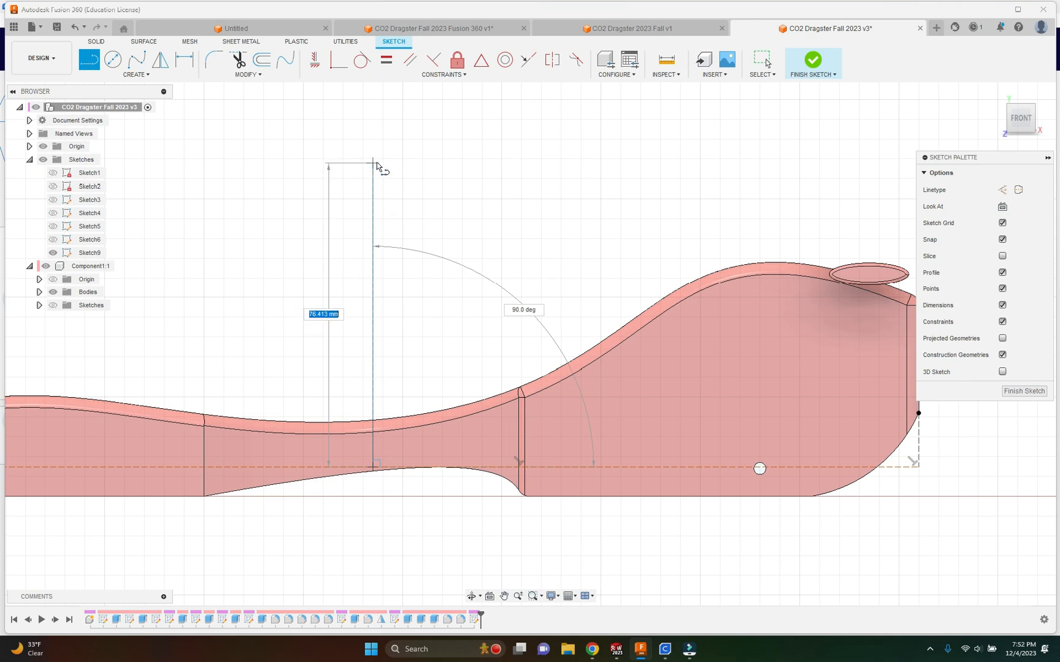
{"action": "left_click", "coordinate": [372, 151]}
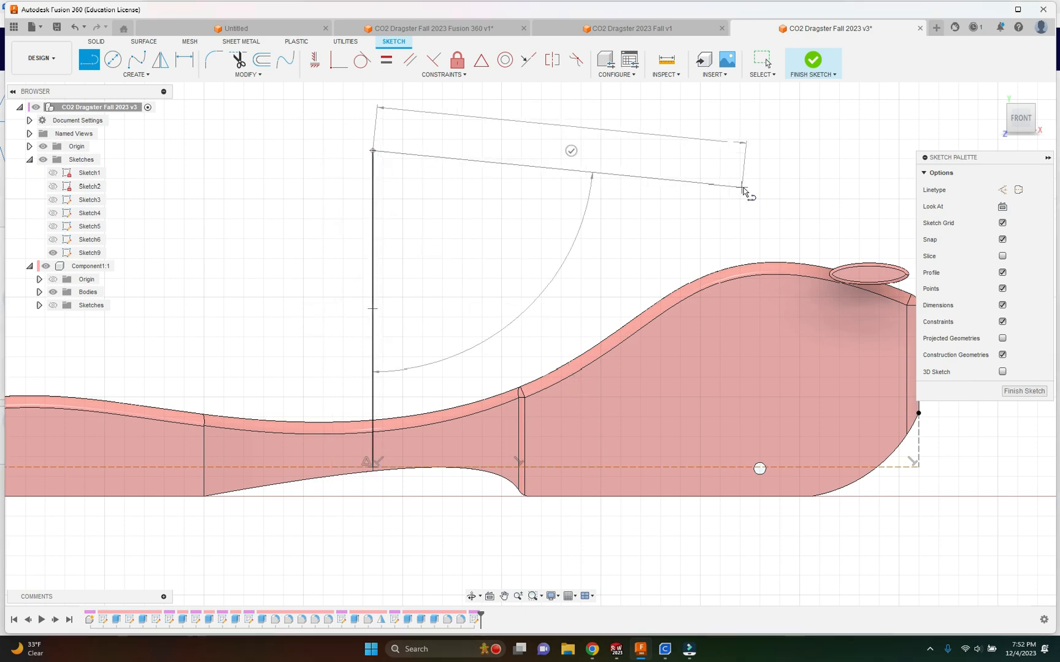
- Continue the lines into a closed rectangle about 175 mm wide that surrounds the dragster's rear half
{"action": "scroll", "coordinate": [745, 184], "scroll_direction": "down", "scroll_amount": 2}
{"action": "scroll", "coordinate": [874, 184], "scroll_direction": "down", "scroll_amount": 1}
{"action": "middle_click_drag", "start_coordinate": [864, 185], "coordinate": [677, 170]}
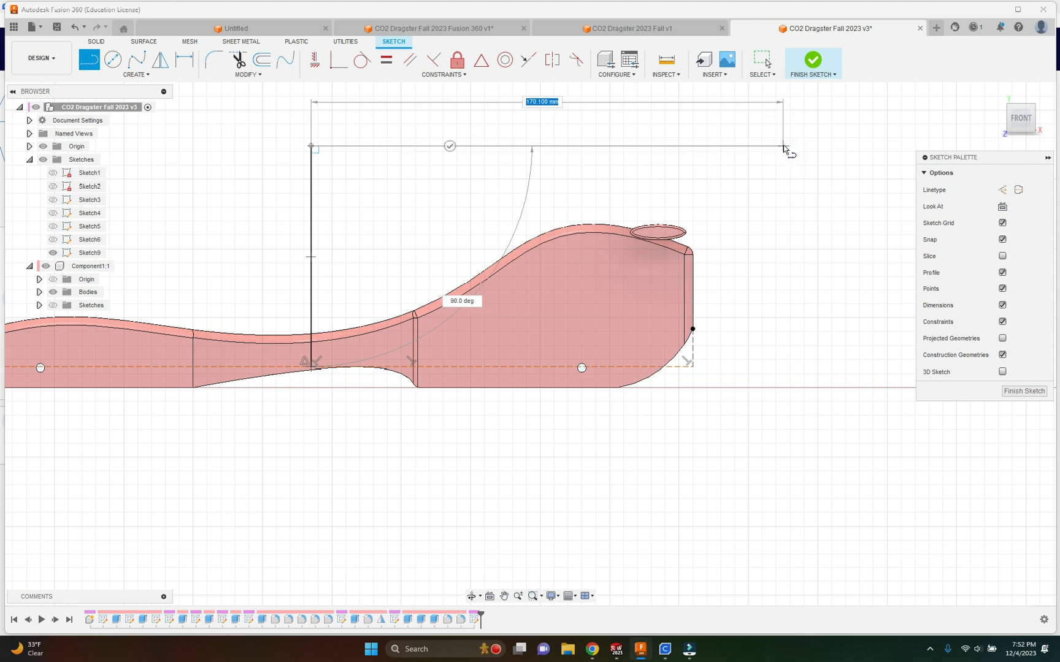
{"action": "left_click", "coordinate": [796, 146]}
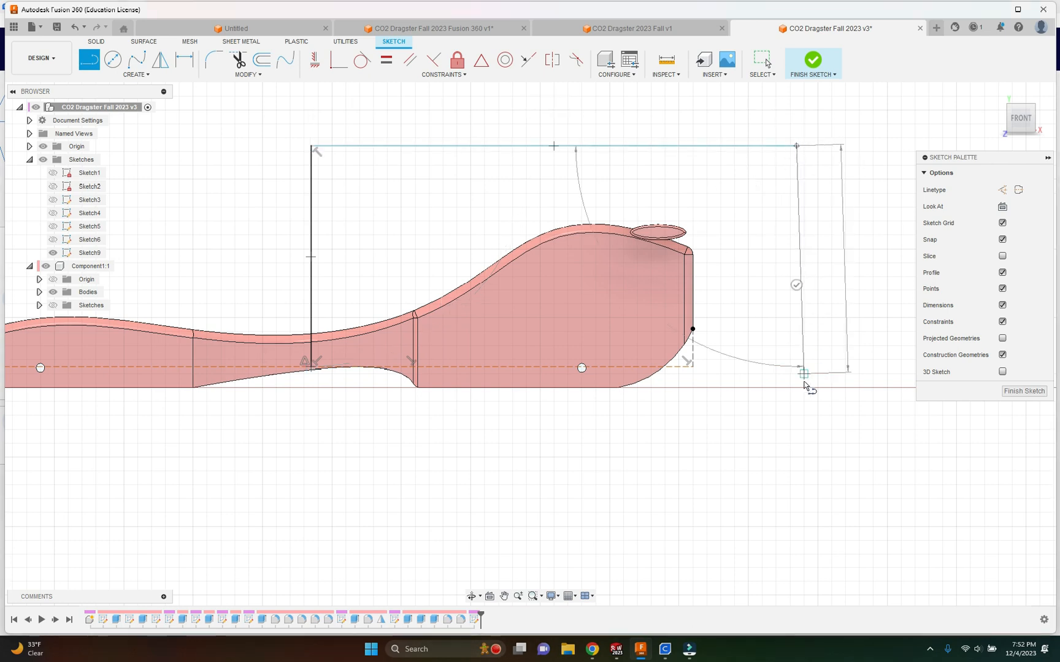
{"action": "left_click", "coordinate": [796, 471]}
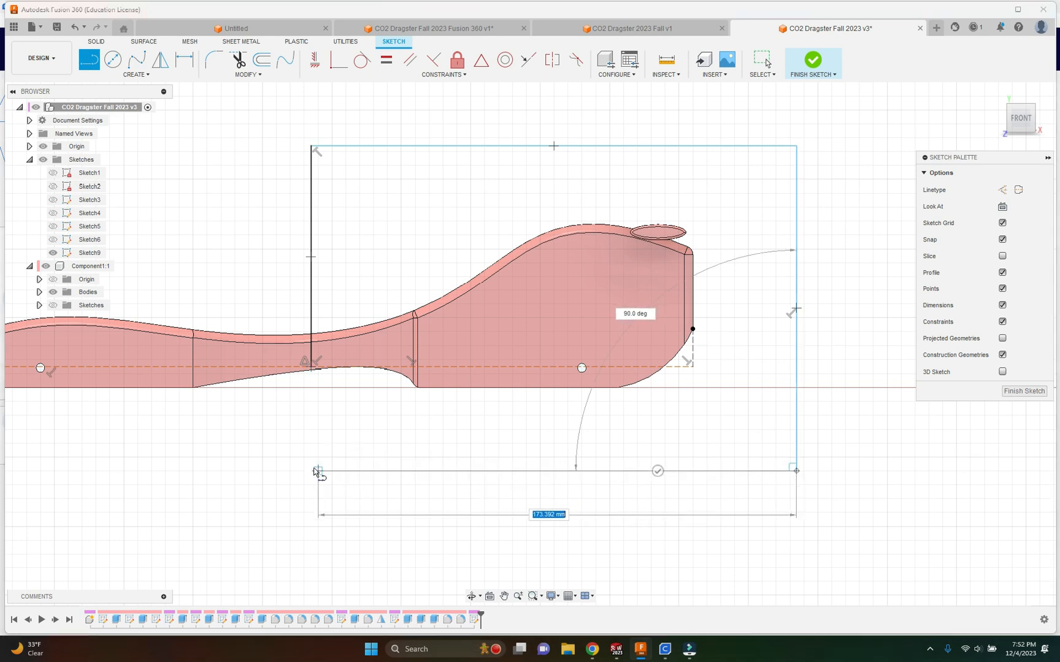
{"action": "left_click", "coordinate": [311, 471]}
{"action": "key", "text": "Escape"}
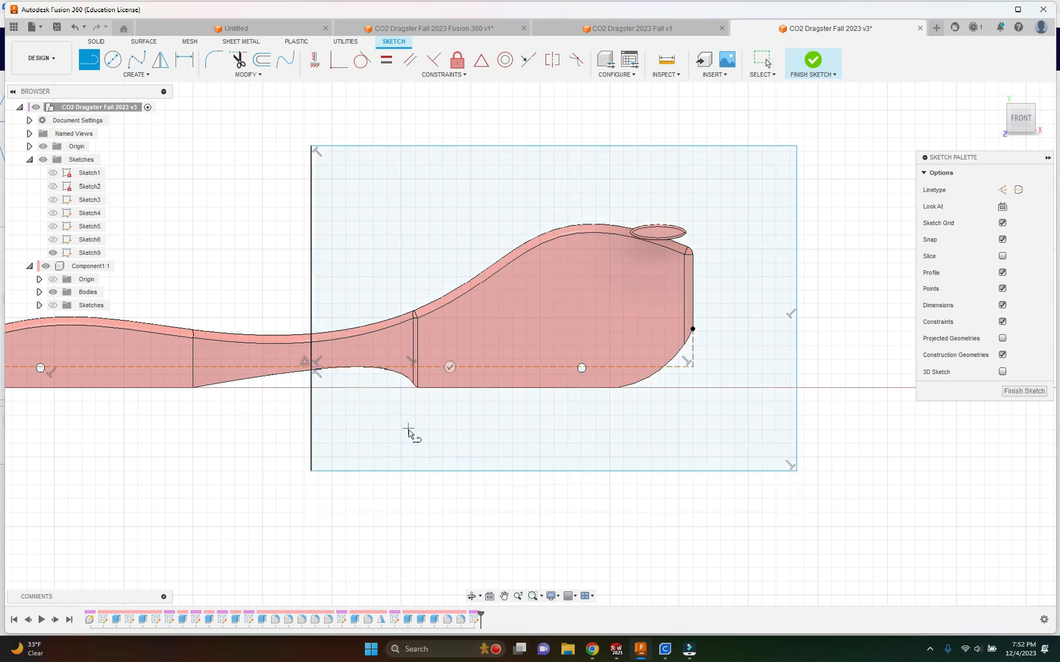
{"action": "key", "text": "Escape"}
{"action": "middle_click_drag", "start_coordinate": [277, 506], "coordinate": [404, 509]}
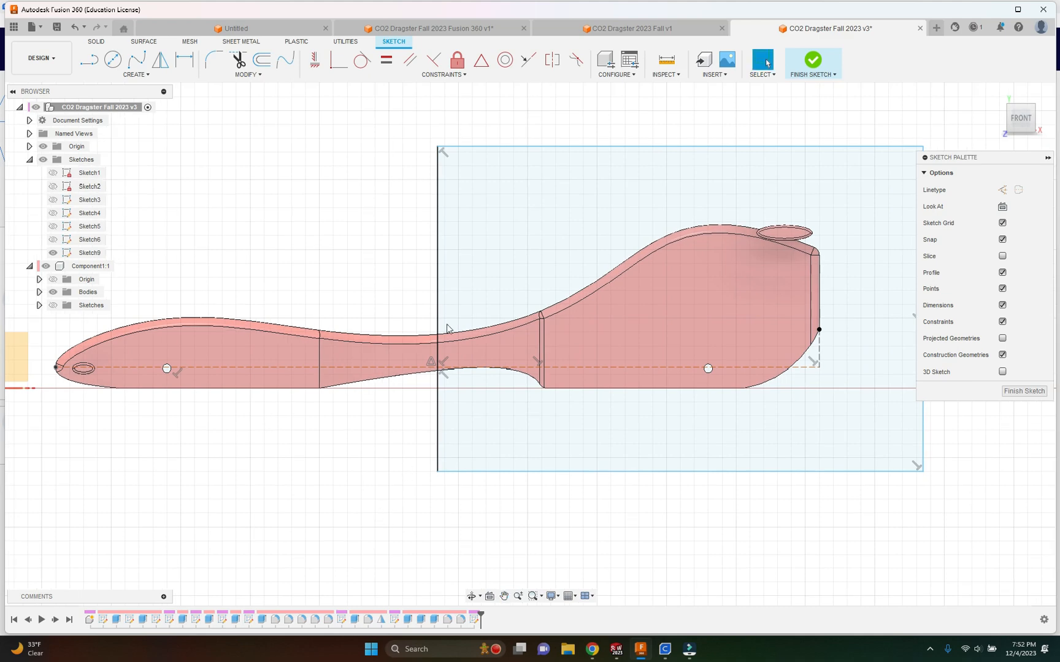
- Draw a closed rectangle around the dragster's front half, sharing the midline edge and matching the rear rectangle's height
{"action": "left_click", "coordinate": [89, 59]}
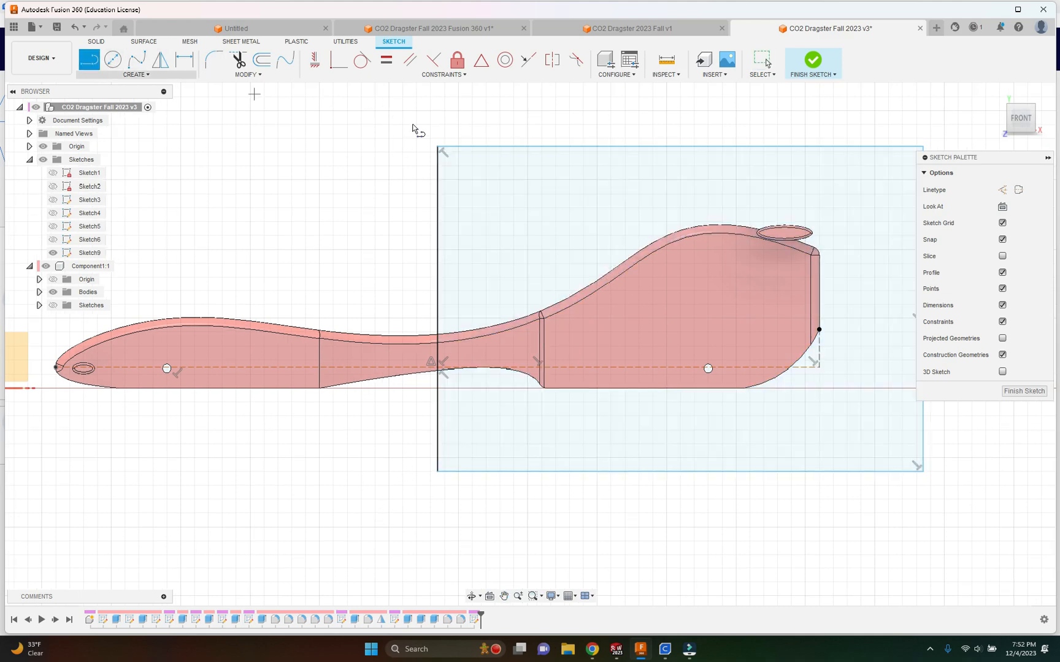
{"action": "left_click", "coordinate": [438, 147]}
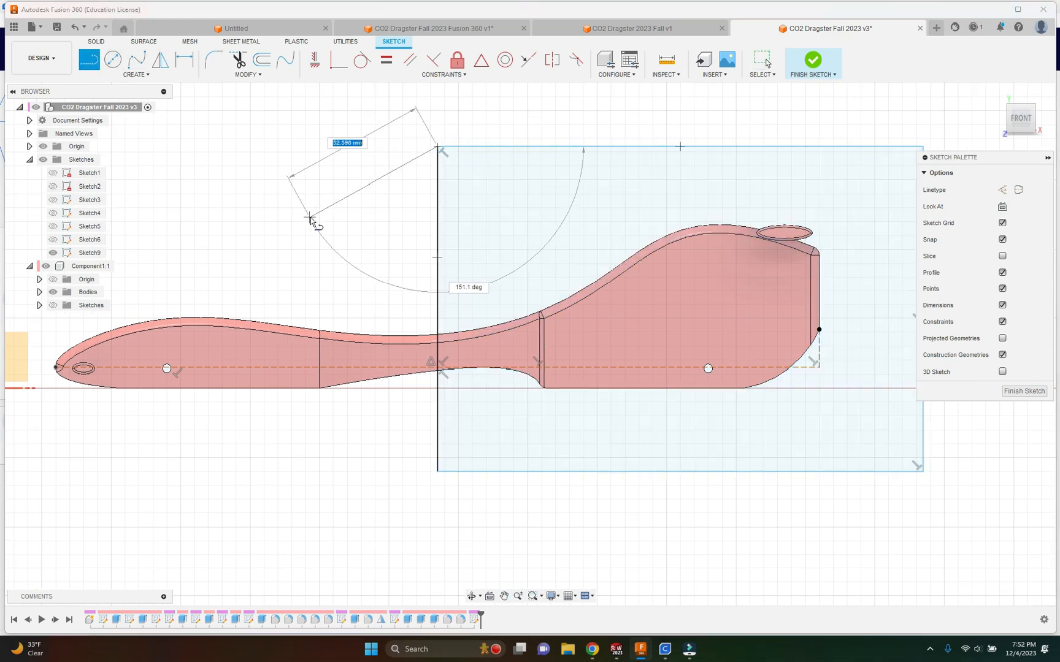
{"action": "middle_click_drag", "start_coordinate": [307, 209], "coordinate": [485, 227]}
{"action": "left_click", "coordinate": [219, 166]}
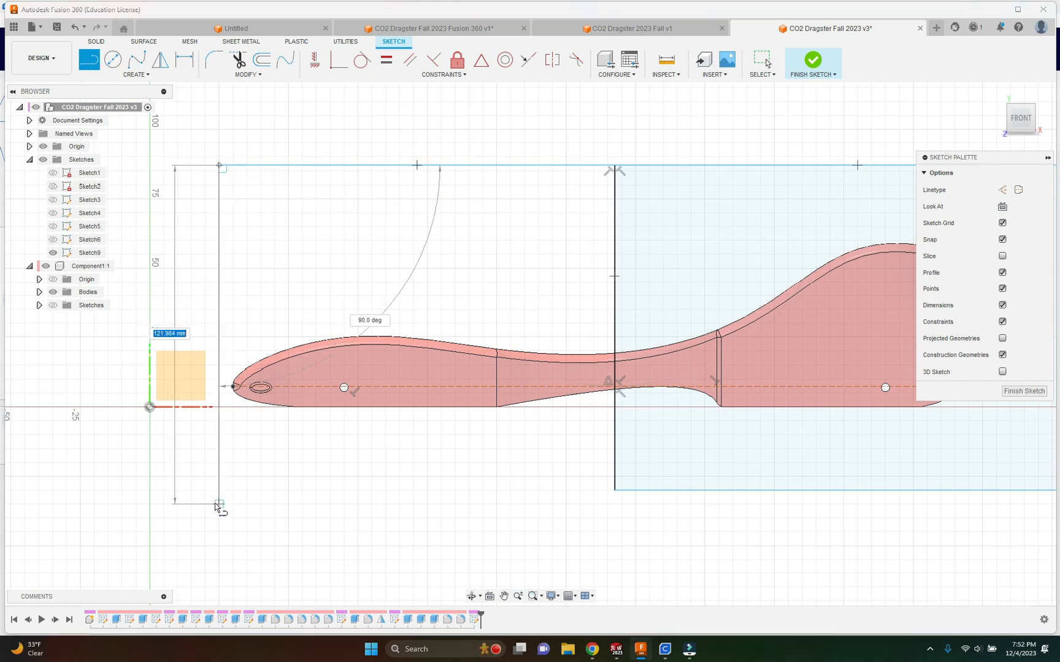
{"action": "left_click", "coordinate": [220, 491]}
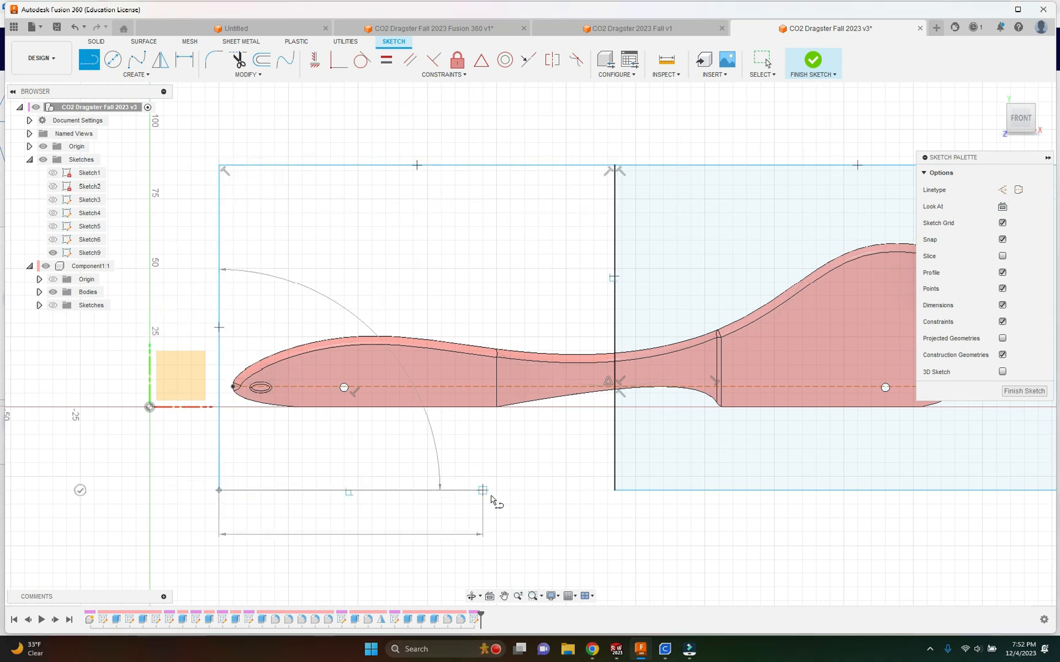
{"action": "left_click", "coordinate": [614, 490]}
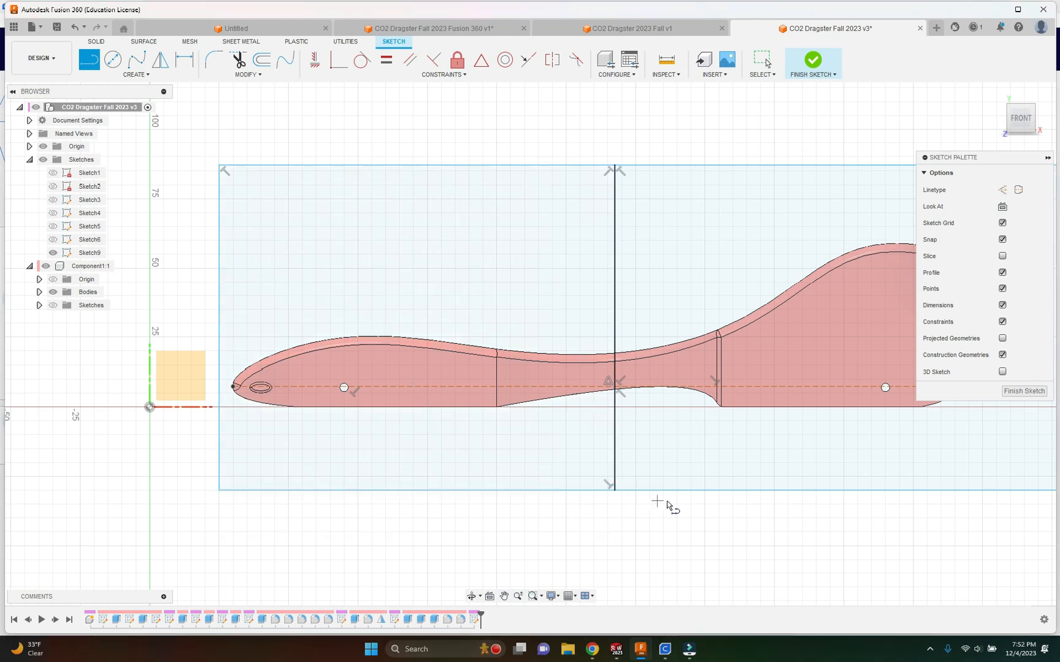
{"action": "key", "text": "Escape"}
{"action": "middle_click_drag", "start_coordinate": [646, 542], "coordinate": [472, 545]}
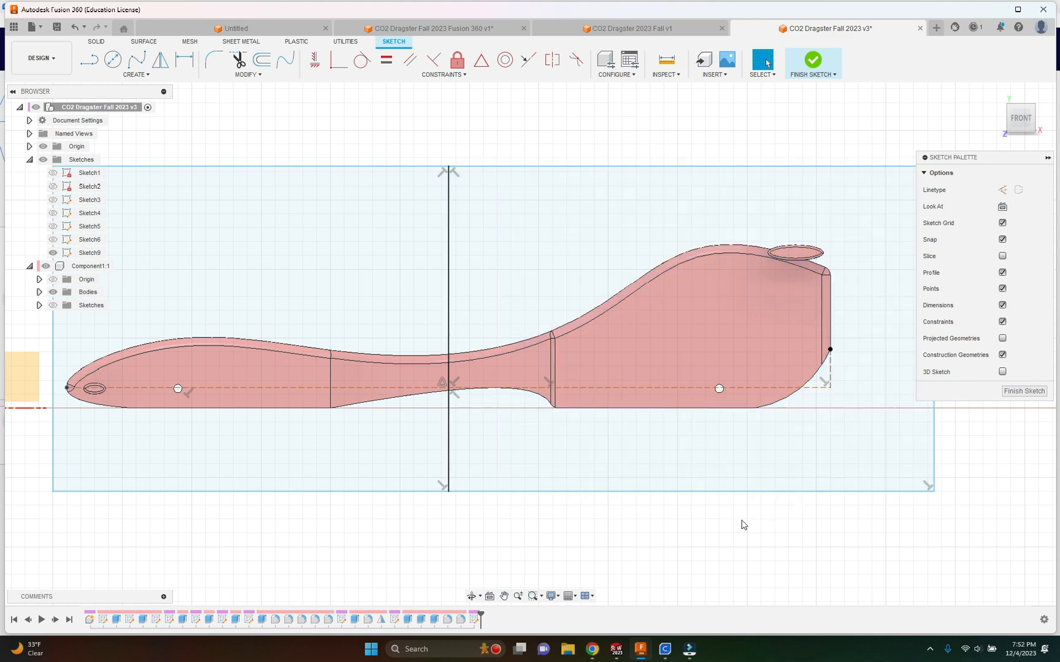
- Extrude all six sketch regions of the rear rectangle as a cut through the whole body to remove the dragster's rear half
{"action": "middle_click_drag", "start_coordinate": [741, 525], "coordinate": [672, 532], "text": "shift"}
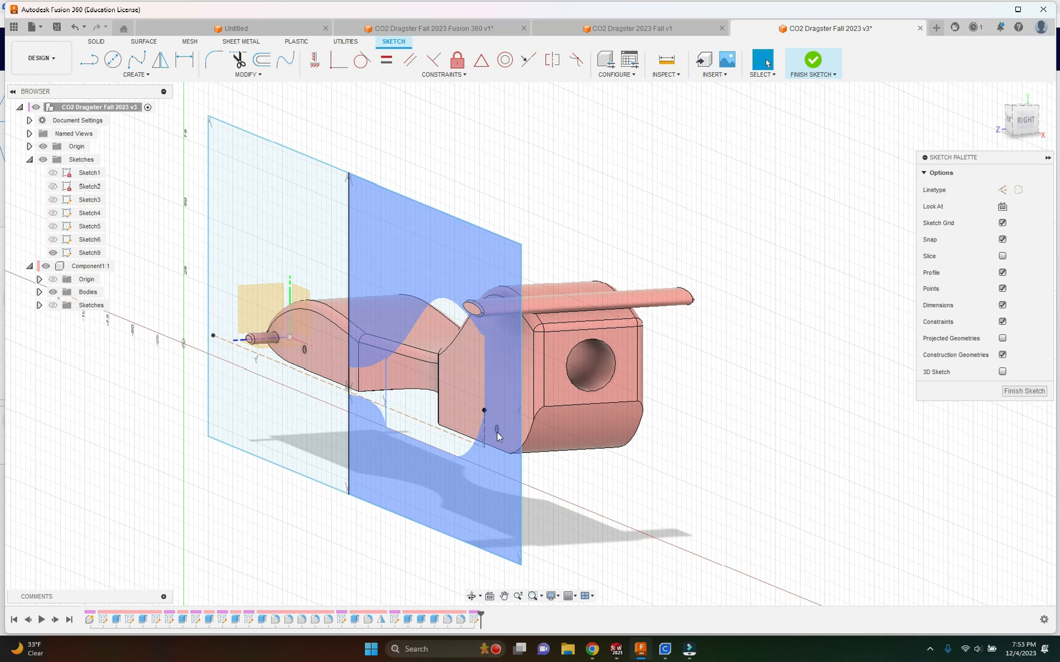
{"action": "key", "text": "e"}
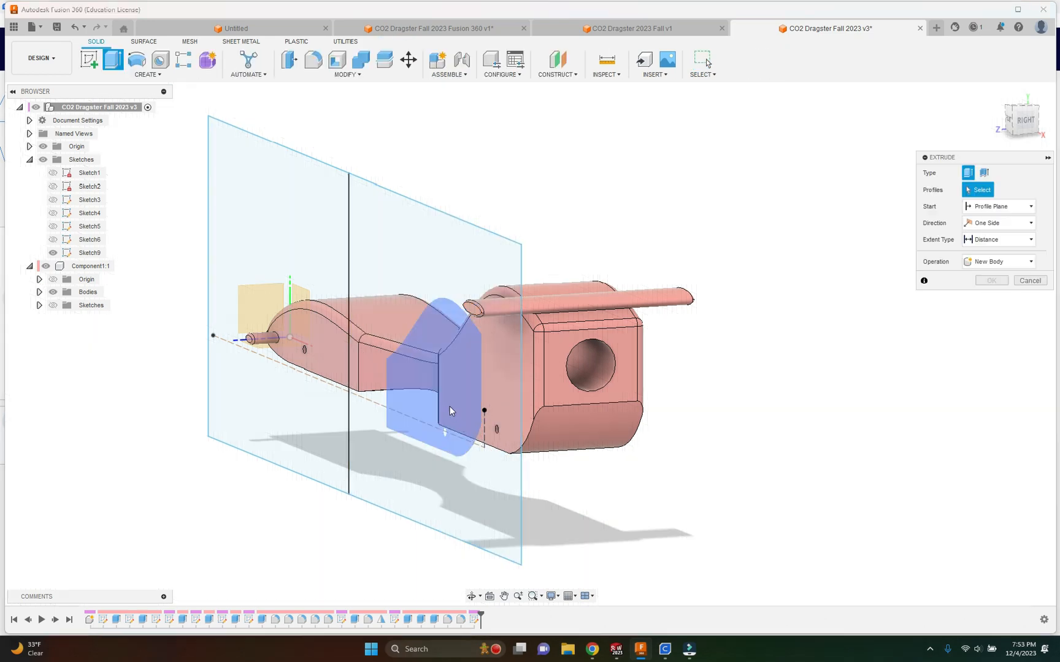
{"action": "left_click", "coordinate": [450, 406]}
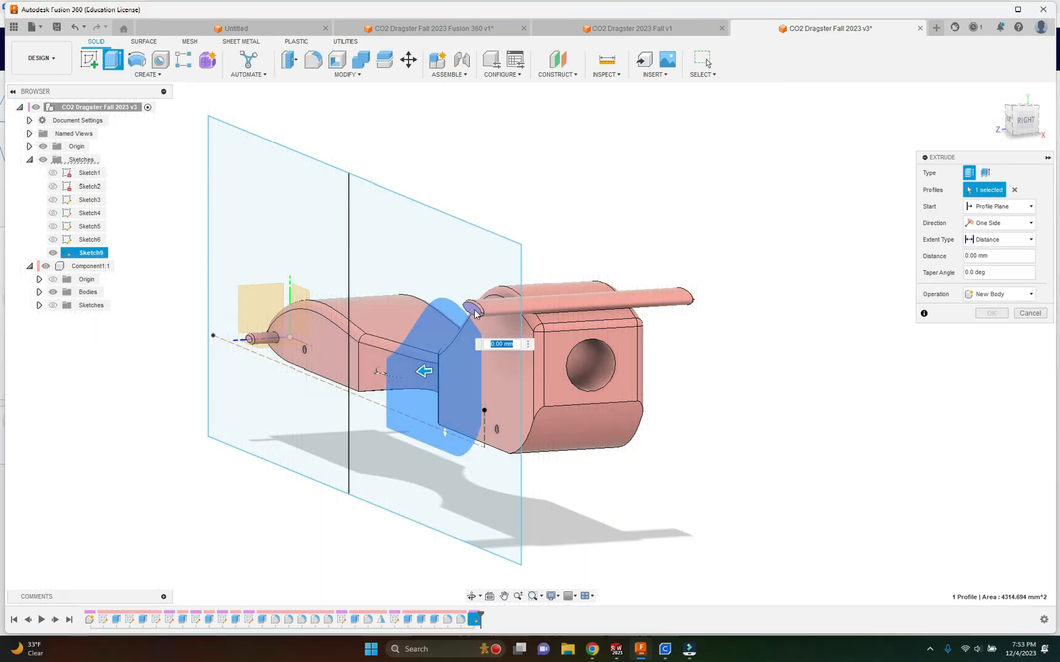
{"action": "left_click", "coordinate": [500, 336]}
{"action": "left_click", "coordinate": [482, 371]}
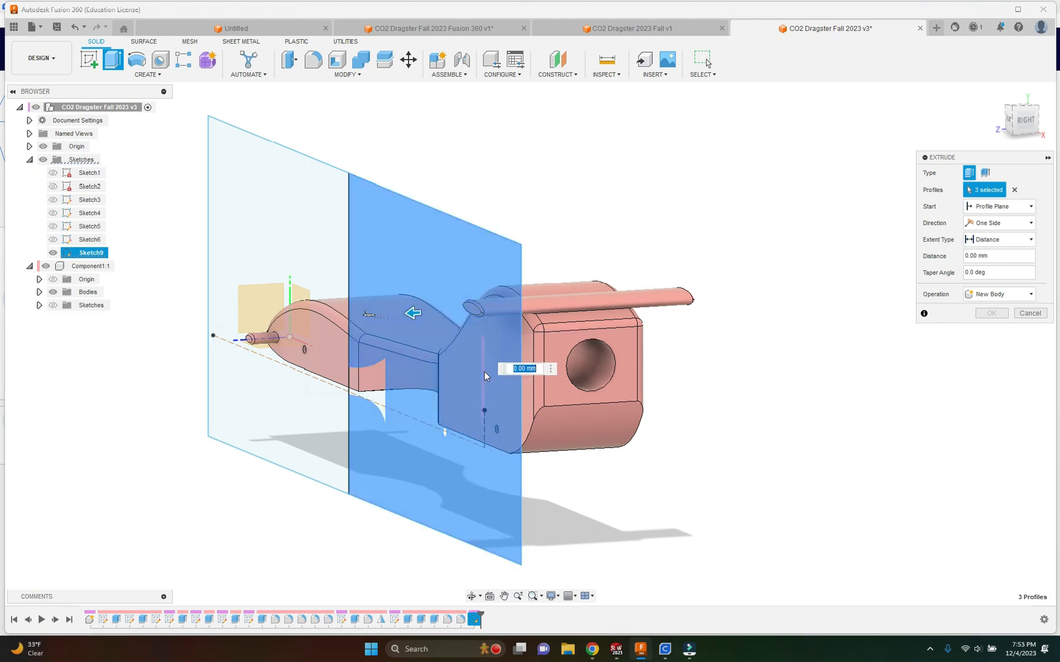
{"action": "left_click", "coordinate": [483, 372]}
{"action": "left_click", "coordinate": [373, 395]}
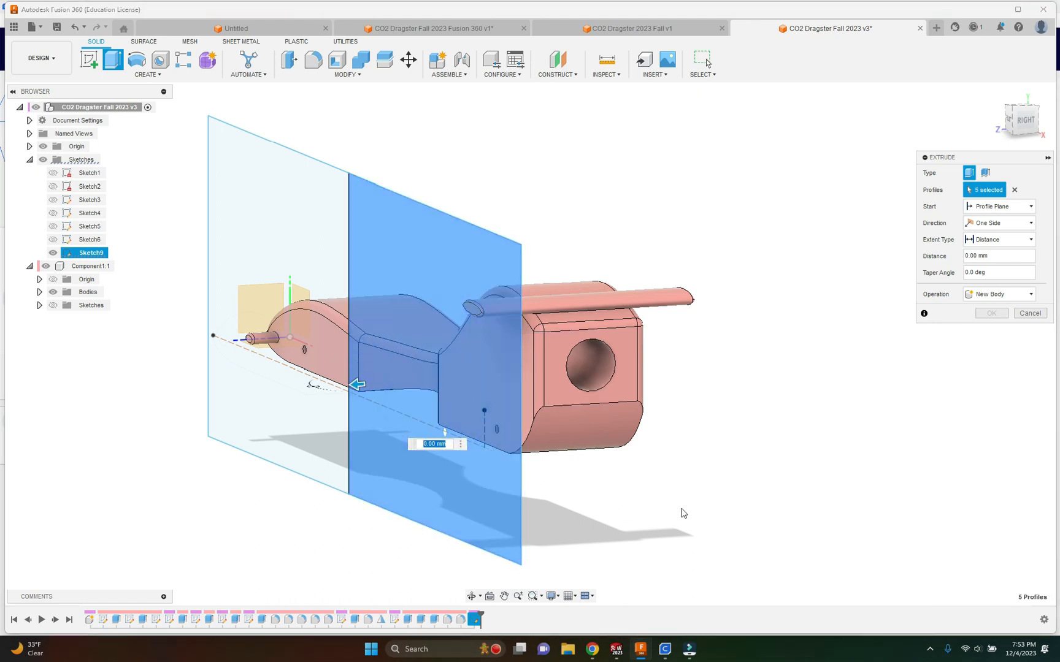
{"action": "middle_click_drag", "start_coordinate": [731, 504], "coordinate": [697, 477], "text": "shift"}
{"action": "scroll", "coordinate": [563, 409], "scroll_direction": "up", "scroll_amount": 1}
{"action": "scroll", "coordinate": [558, 405], "scroll_direction": "up", "scroll_amount": 2}
{"action": "left_click", "coordinate": [555, 400]}
{"action": "scroll", "coordinate": [677, 436], "scroll_direction": "down", "scroll_amount": 2}
{"action": "scroll", "coordinate": [677, 437], "scroll_direction": "down", "scroll_amount": 2}
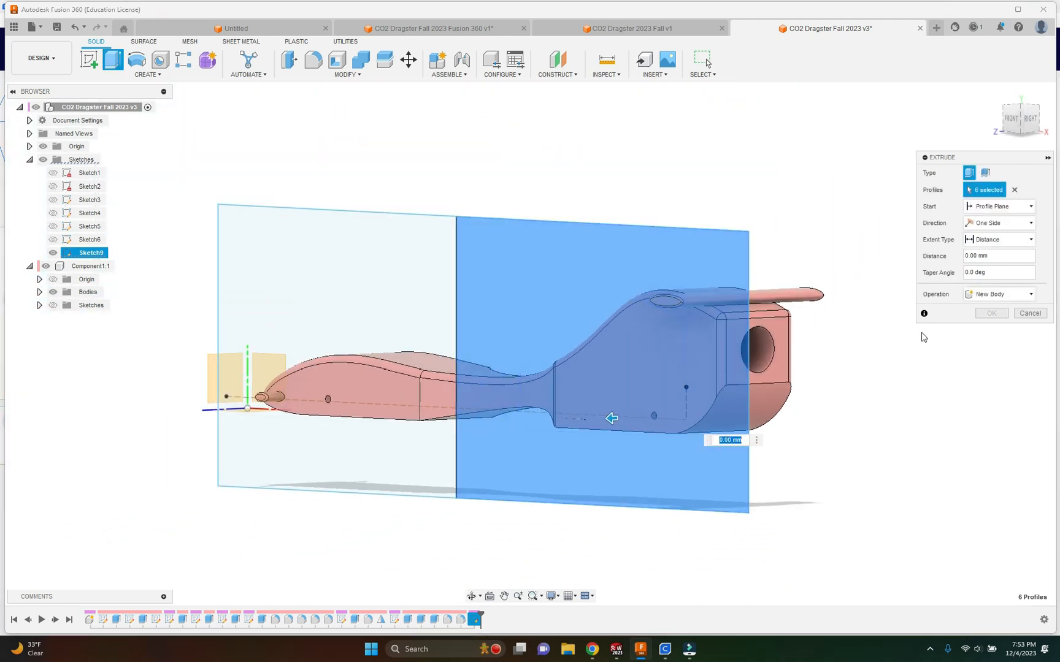
{"action": "left_click", "coordinate": [982, 298]}
{"action": "left_click", "coordinate": [981, 320]}
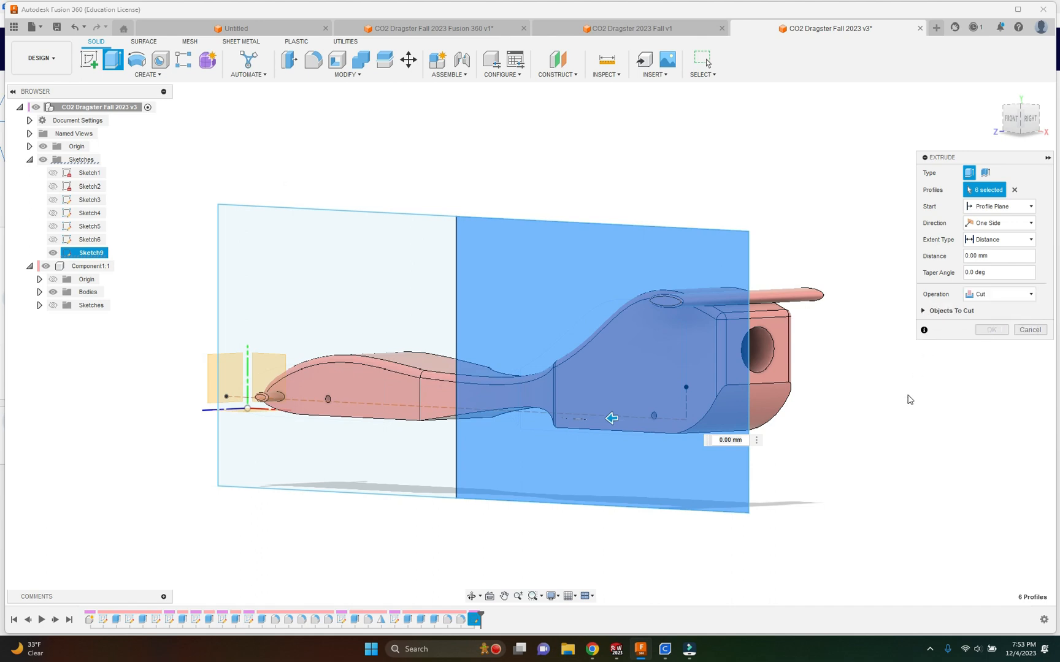
{"action": "left_click_drag", "start_coordinate": [610, 417], "coordinate": [835, 407]}
{"action": "left_click", "coordinate": [990, 330]}
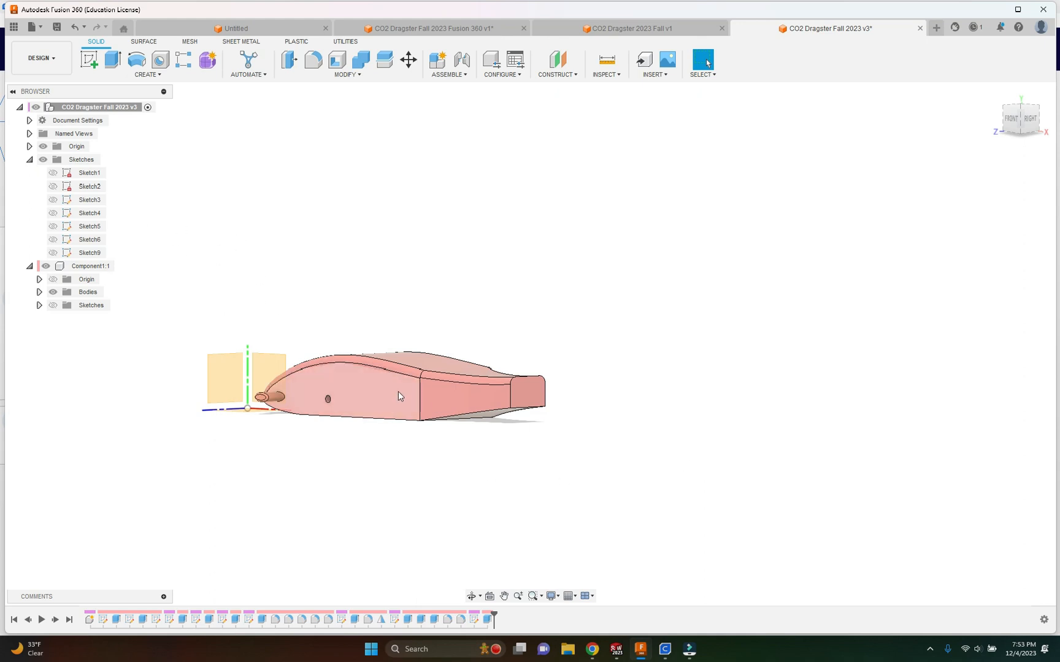
- Save the design with the front half as an ASCII STL mesh named CO2 Dragster Fall 2023 FINAL 1 on the desktop
{"action": "right_click", "coordinate": [108, 107]}
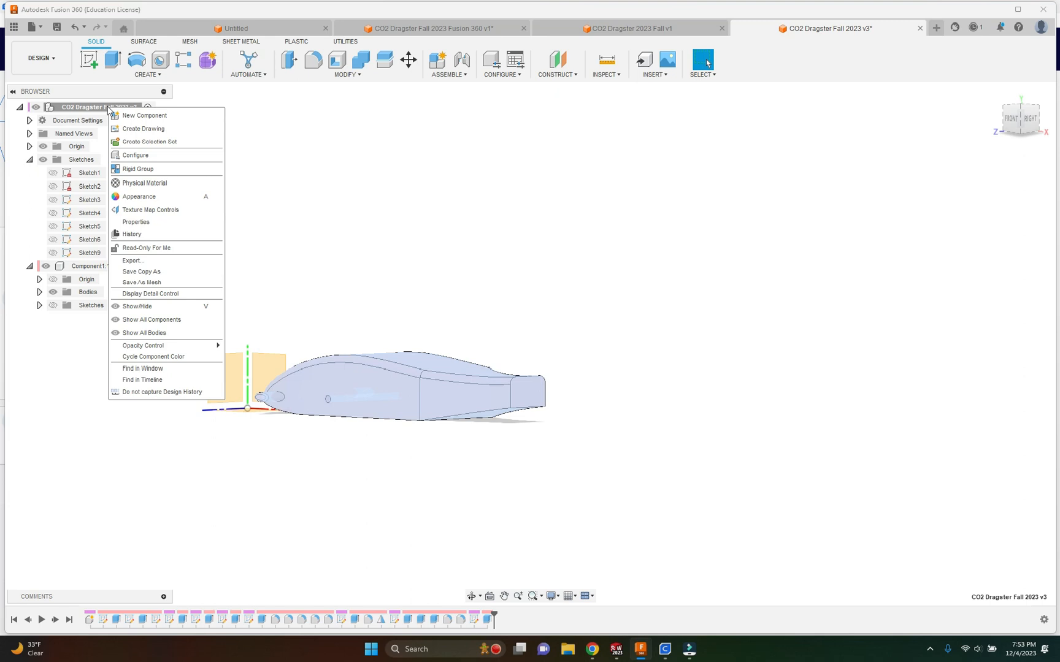
{"action": "left_click", "coordinate": [147, 282]}
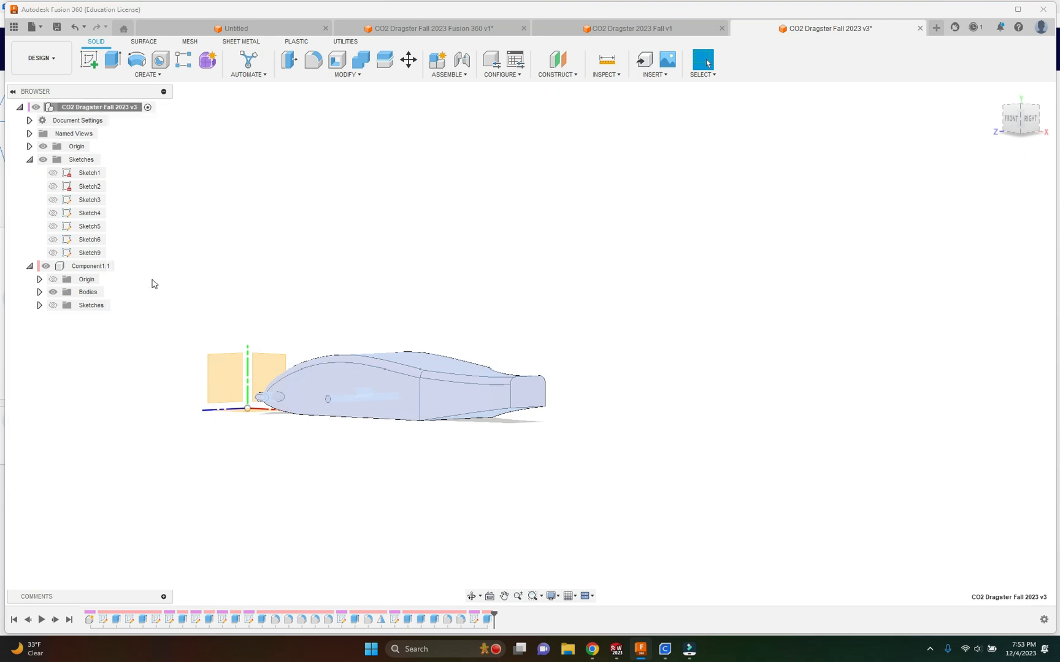
{"action": "left_click_drag", "start_coordinate": [982, 160], "coordinate": [907, 163]}
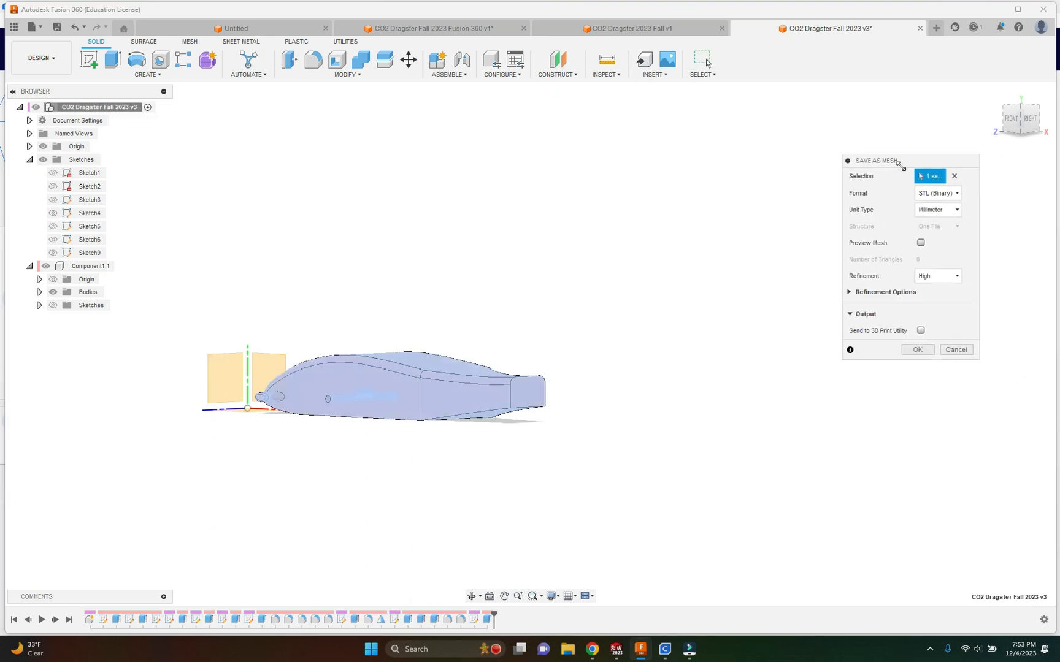
{"action": "left_click", "coordinate": [936, 193]}
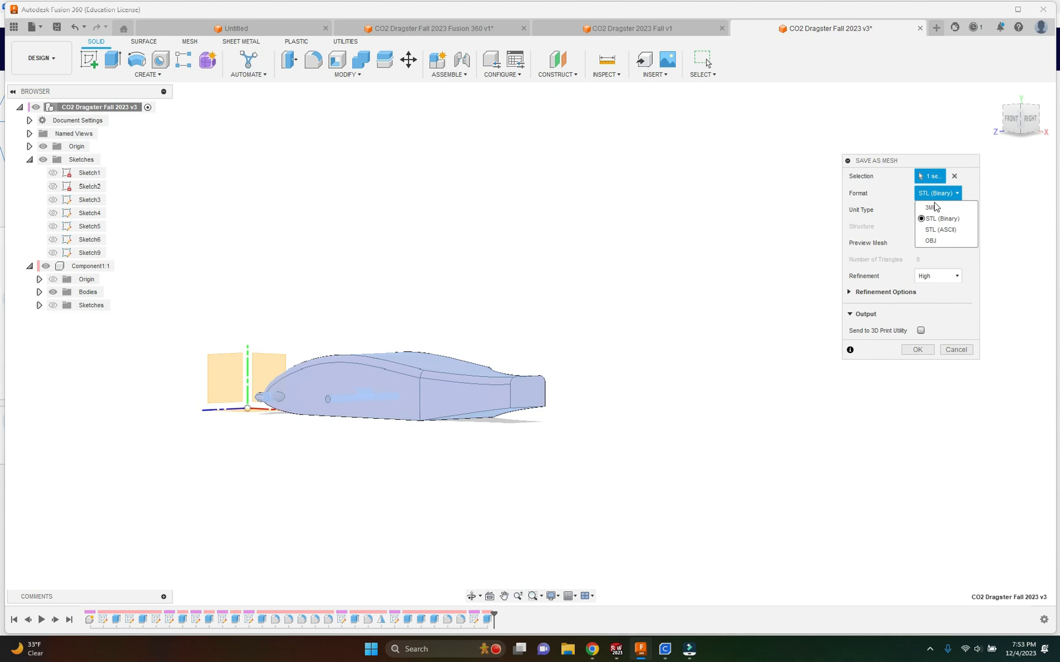
{"action": "left_click", "coordinate": [953, 236]}
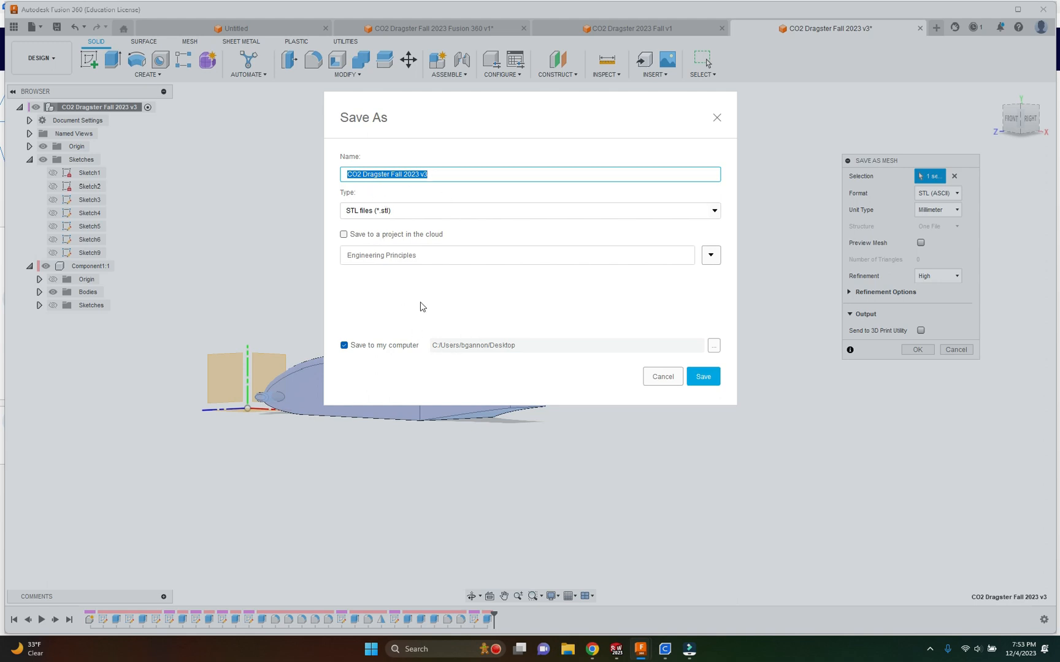
{"action": "left_click", "coordinate": [456, 175]}
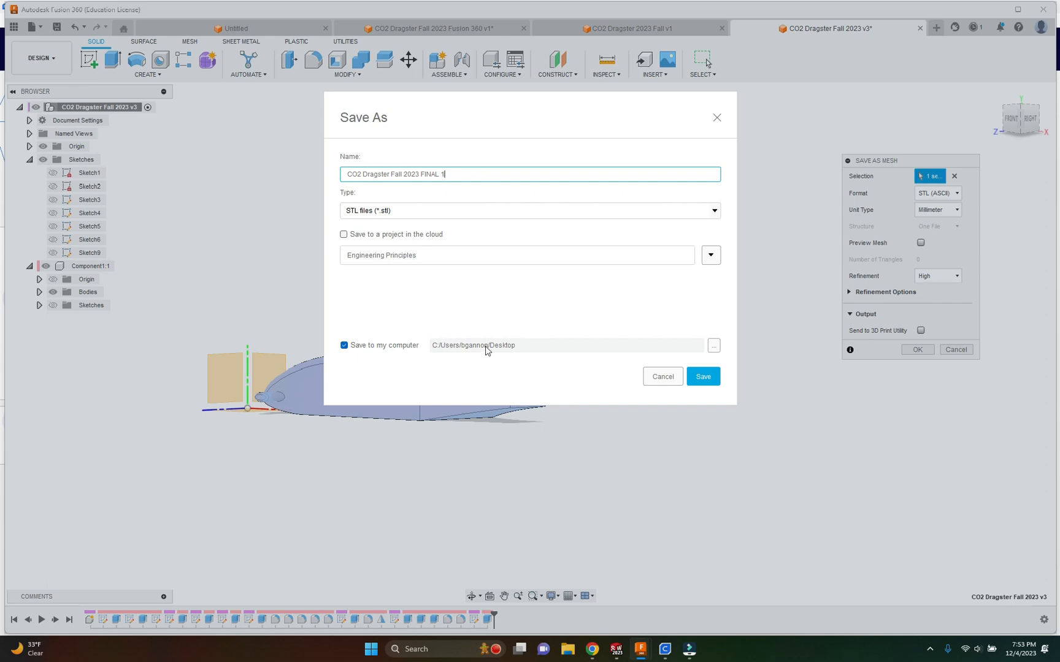
{"action": "left_click", "coordinate": [706, 377]}
{"action": "key", "text": "alt+Tab"}
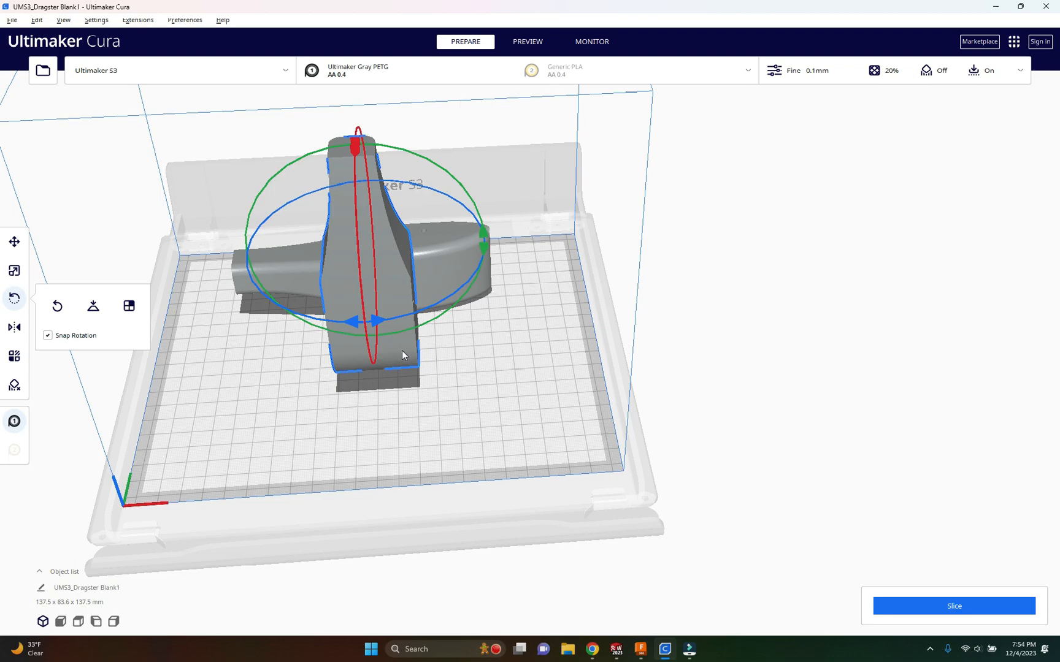
{"action": "left_click", "coordinate": [640, 647]}
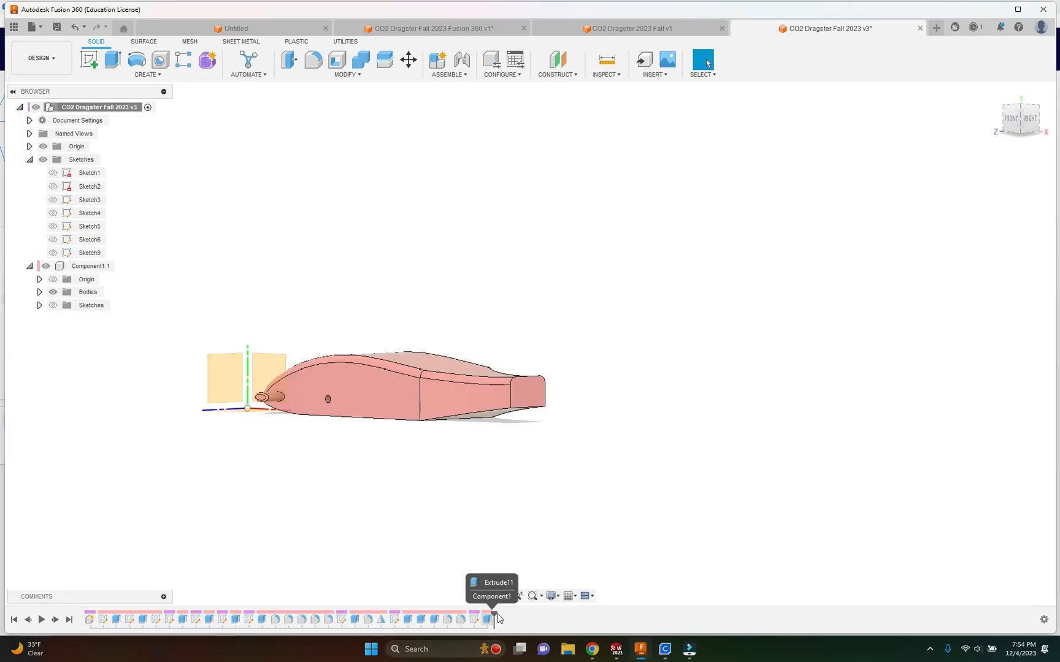
- Roll the design history back to before the rear cut and show the sketch containing the two dividing rectangles
{"action": "left_click_drag", "start_coordinate": [482, 614], "coordinate": [481, 615]}
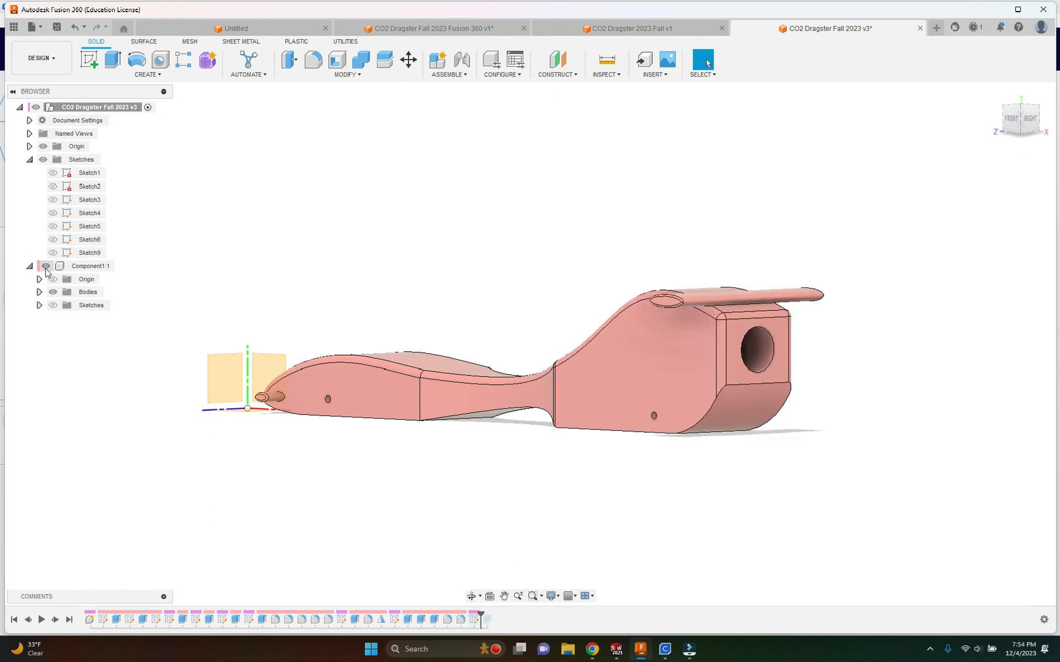
{"action": "left_click", "coordinate": [53, 253]}
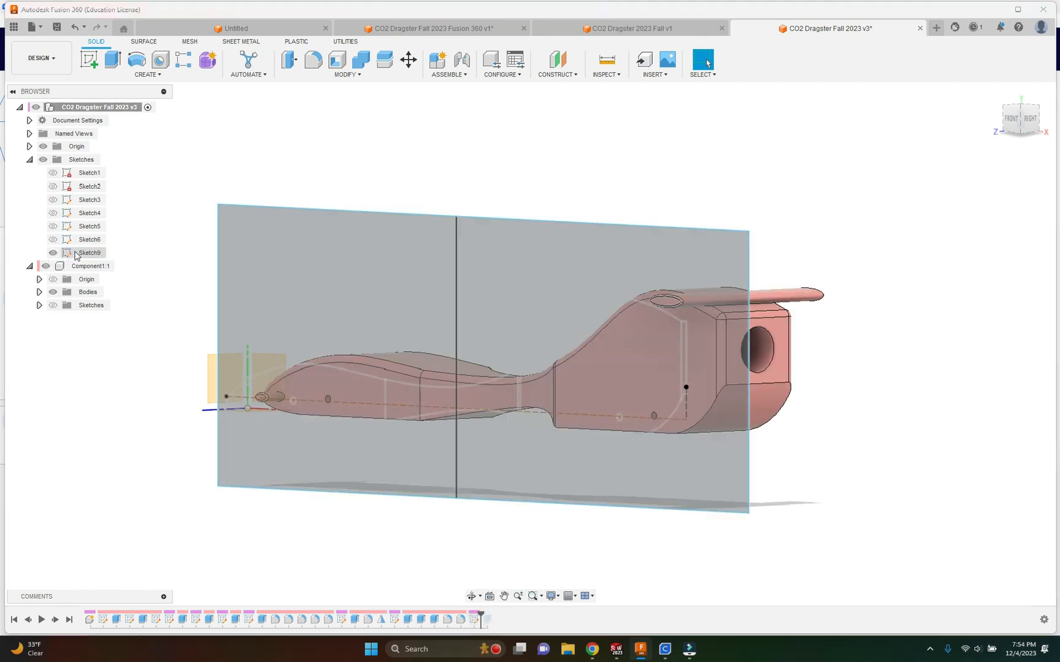
{"action": "right_click", "coordinate": [88, 257]}
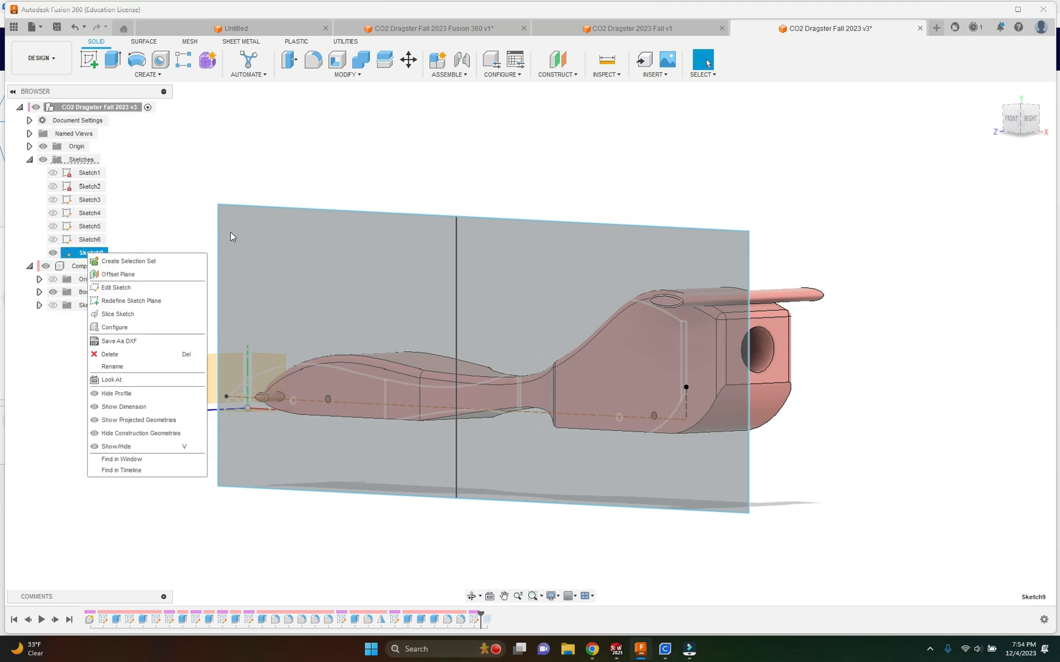
{"action": "left_click", "coordinate": [197, 224]}
{"action": "left_click", "coordinate": [149, 246]}
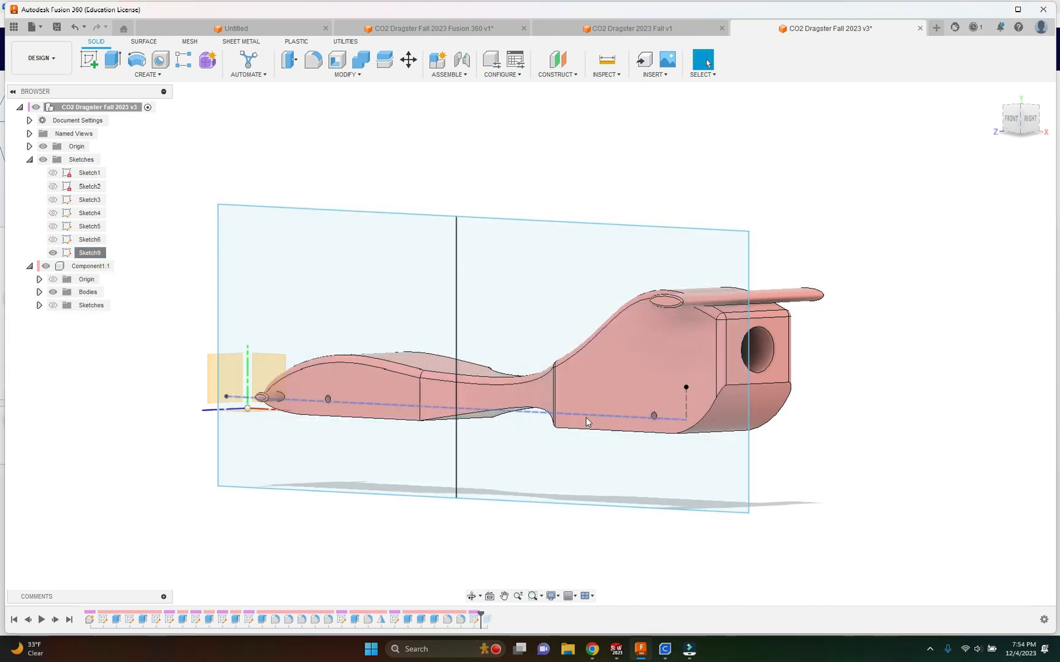
{"action": "key", "text": "e"}
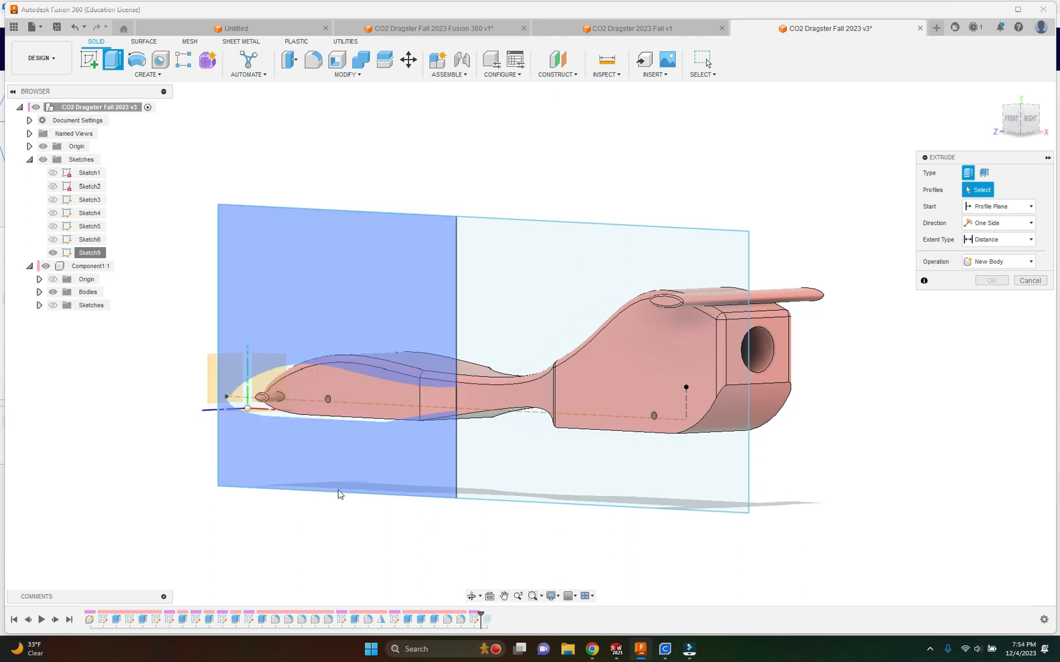
{"action": "middle_click_drag", "start_coordinate": [254, 530], "coordinate": [272, 546], "text": "shift"}
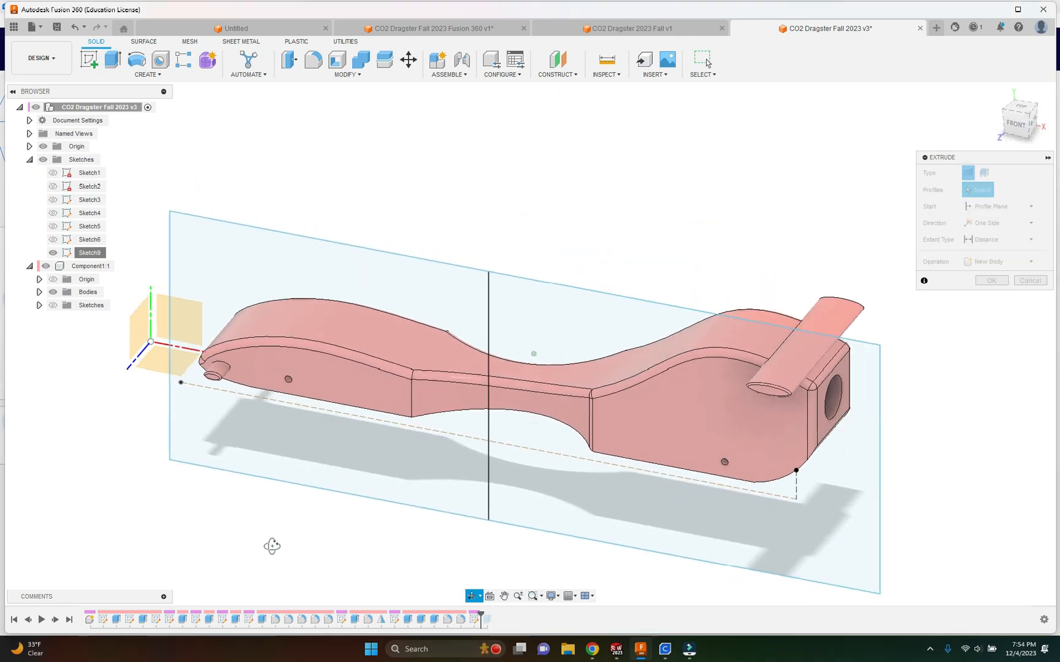
{"action": "left_click", "coordinate": [311, 384]}
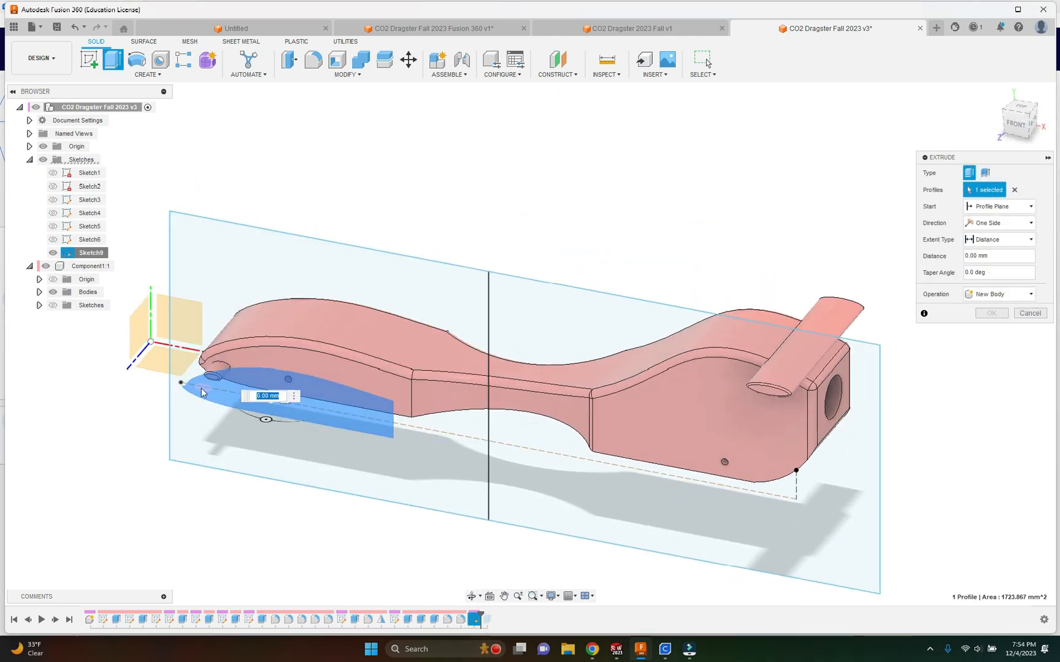
{"action": "left_click", "coordinate": [405, 422]}
{"action": "left_click", "coordinate": [412, 446]}
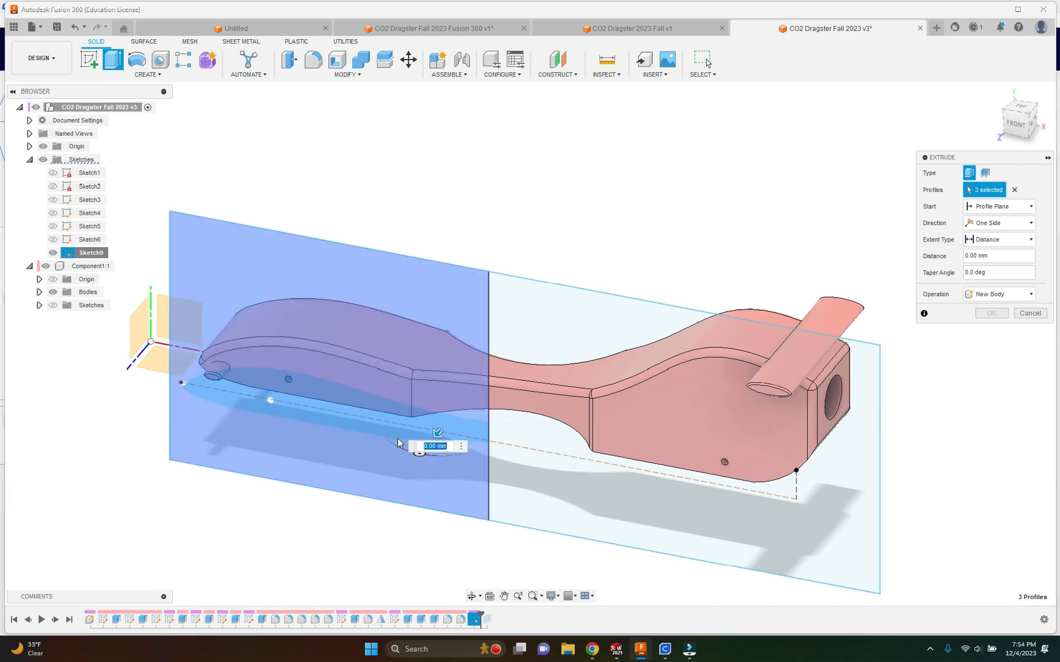
{"action": "middle_click_drag", "start_coordinate": [386, 493], "coordinate": [390, 461], "text": "shift"}
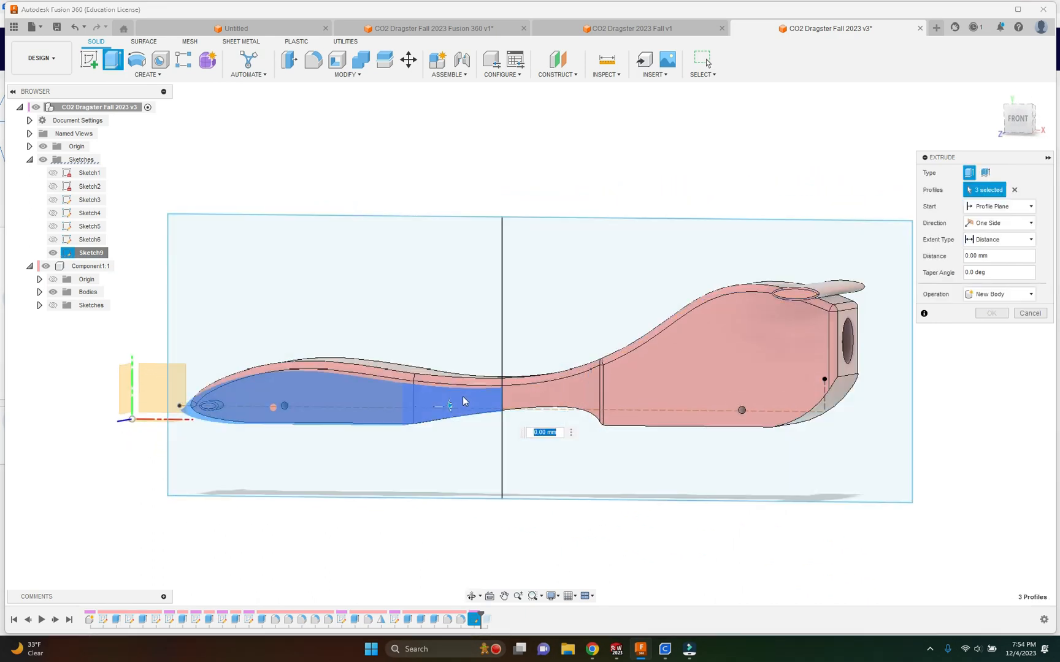
{"action": "left_click", "coordinate": [265, 416]}
{"action": "left_click", "coordinate": [312, 455]}
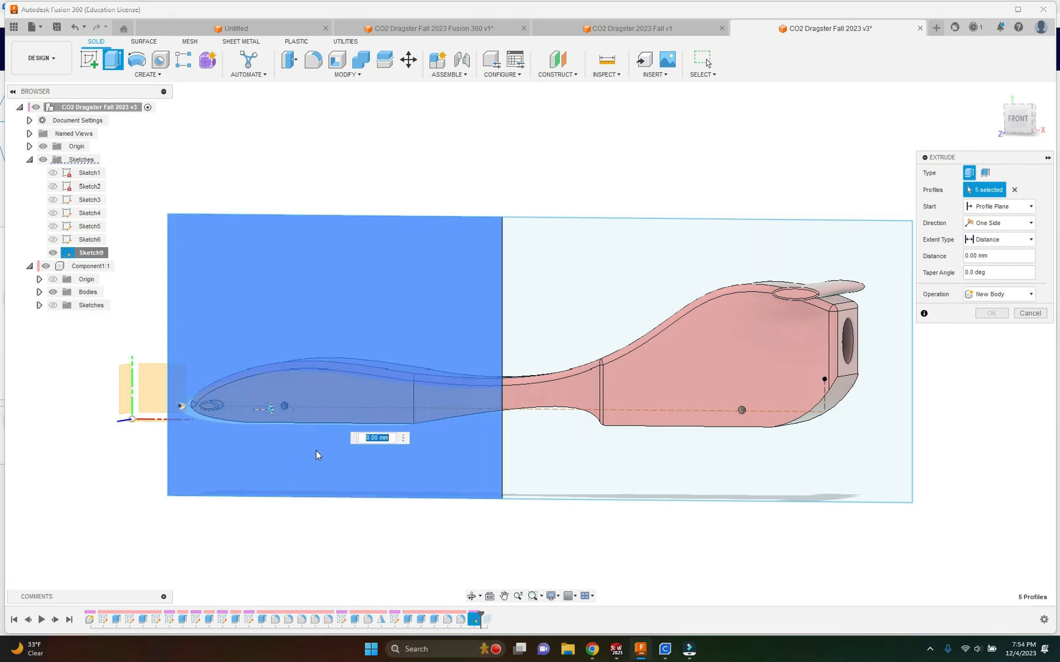
{"action": "middle_click_drag", "start_coordinate": [297, 463], "coordinate": [260, 475], "text": "shift"}
{"action": "left_click_drag", "start_coordinate": [299, 376], "coordinate": [473, 334]}
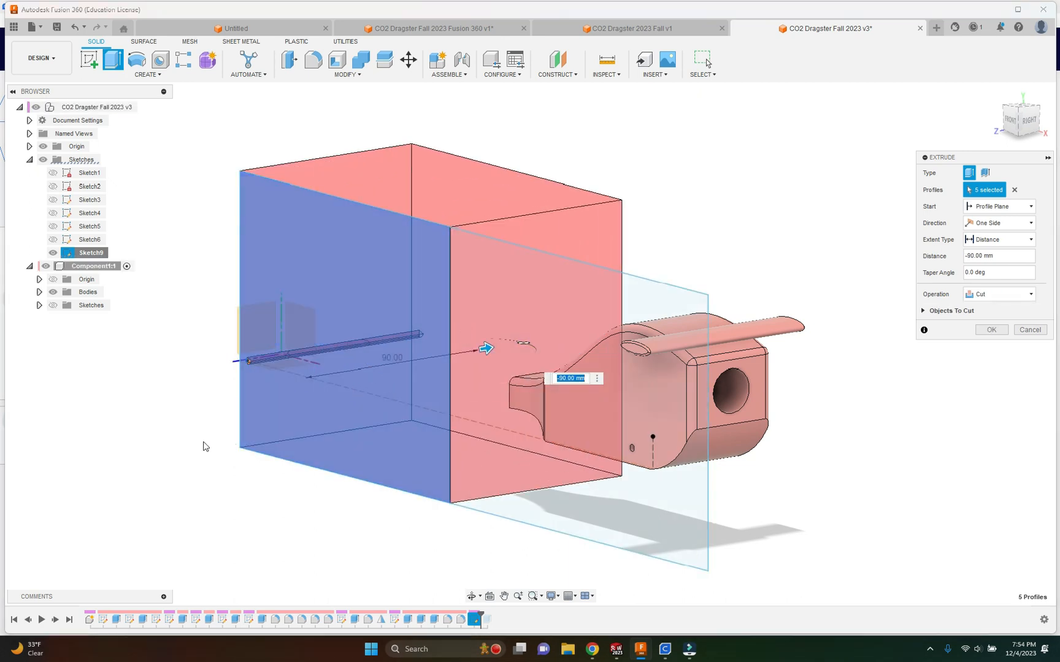
{"action": "key", "text": "Return"}
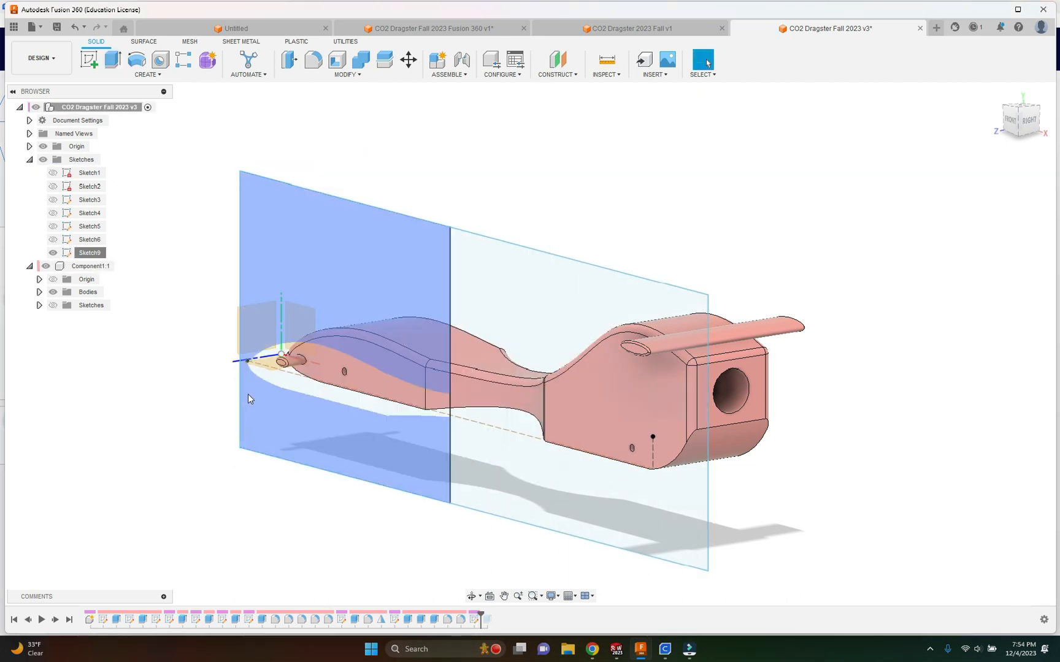
- Extrude all sketch regions of the front rectangle as a cut through the body to remove the dragster's front half
{"action": "scroll", "coordinate": [319, 372], "scroll_direction": "up", "scroll_amount": 4}
{"action": "key", "text": "e"}
{"action": "left_click", "coordinate": [340, 395]}
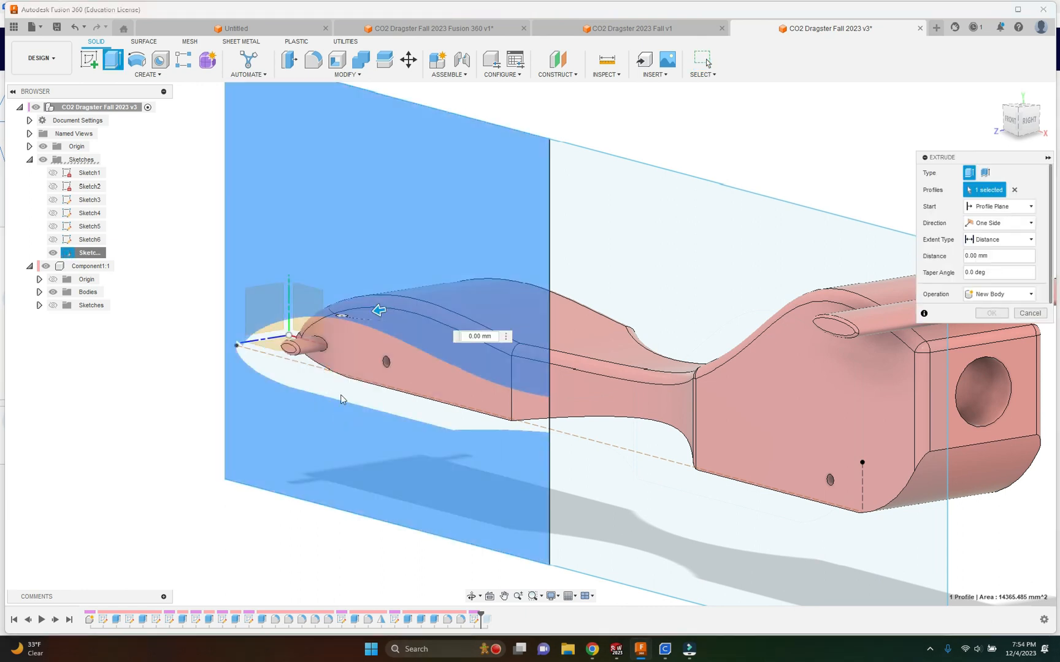
{"action": "left_click", "coordinate": [340, 378]}
{"action": "left_click", "coordinate": [256, 353]}
{"action": "left_click", "coordinate": [238, 347]}
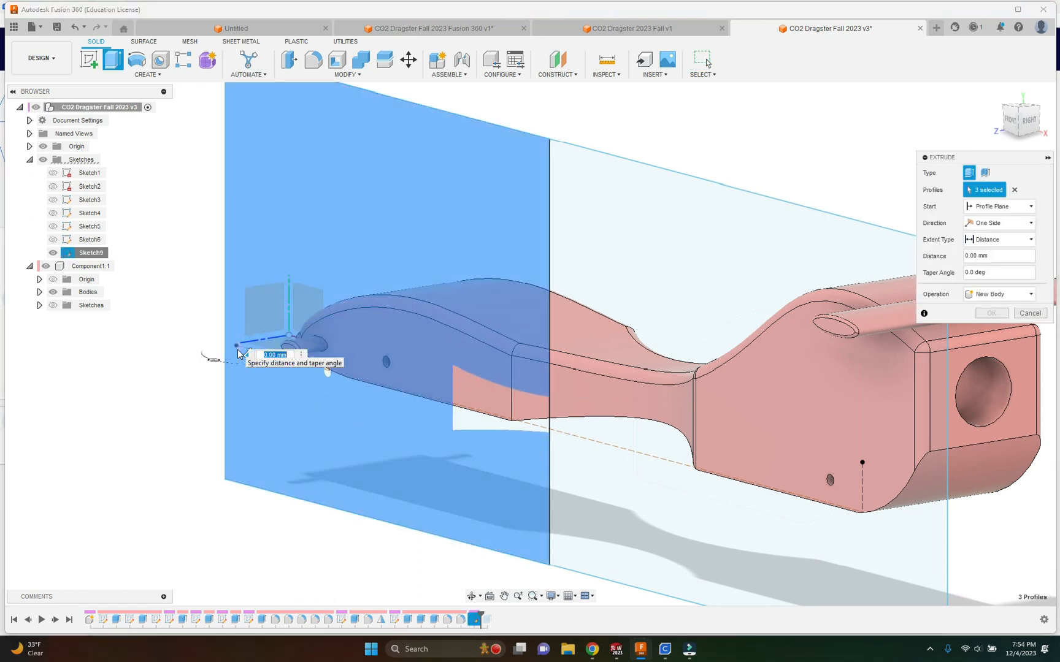
{"action": "left_click", "coordinate": [462, 400]}
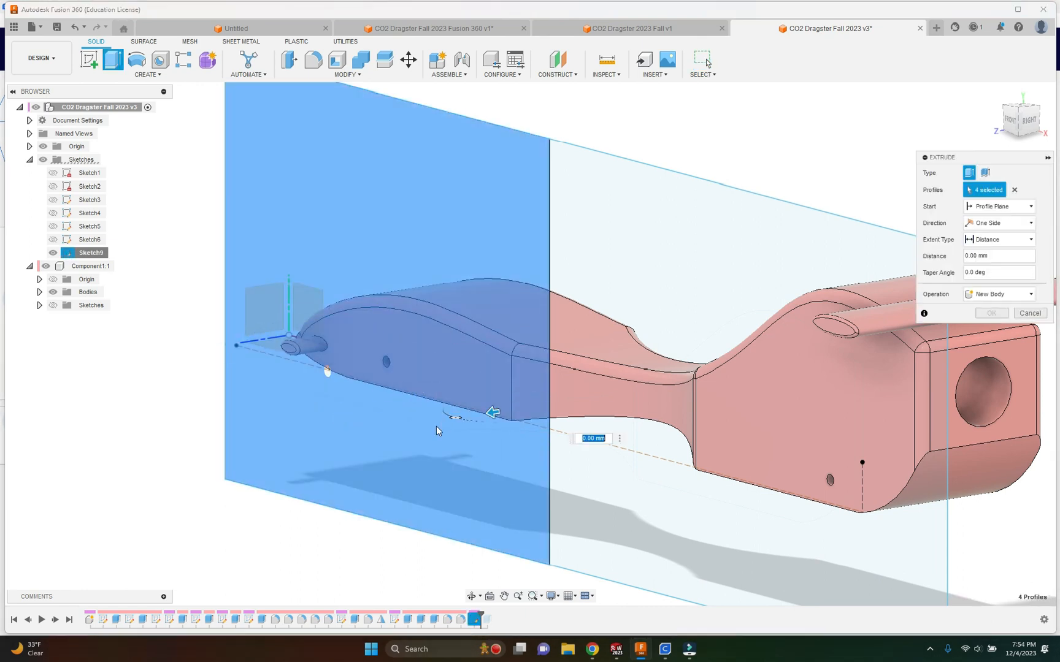
{"action": "left_click", "coordinate": [315, 373]}
{"action": "left_click_drag", "start_coordinate": [316, 372], "coordinate": [669, 317]}
{"action": "left_click", "coordinate": [992, 329]}
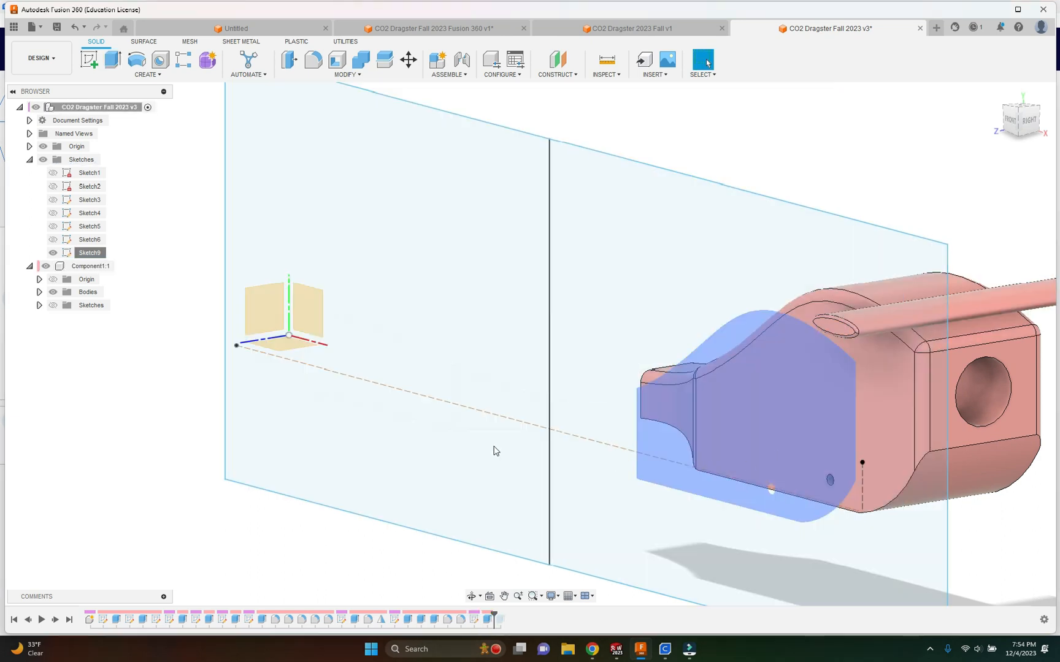
- Save the design with the rear half as an ASCII STL mesh named CO2 Dragster Fall 2023 FINAL 2 on the desktop
{"action": "right_click", "coordinate": [120, 106]}
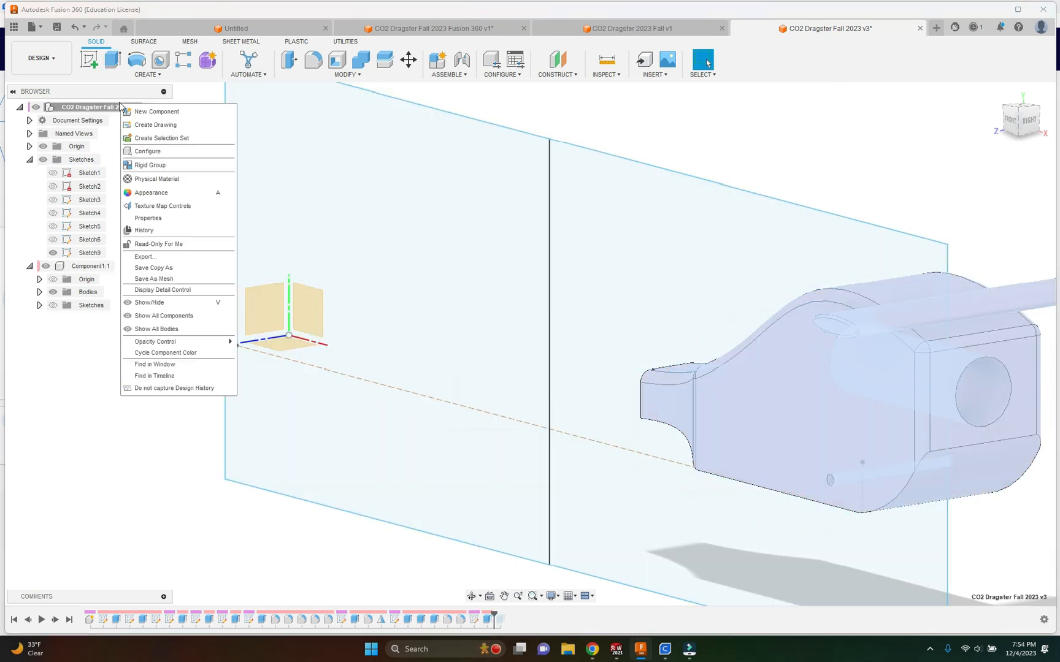
{"action": "left_click", "coordinate": [219, 278]}
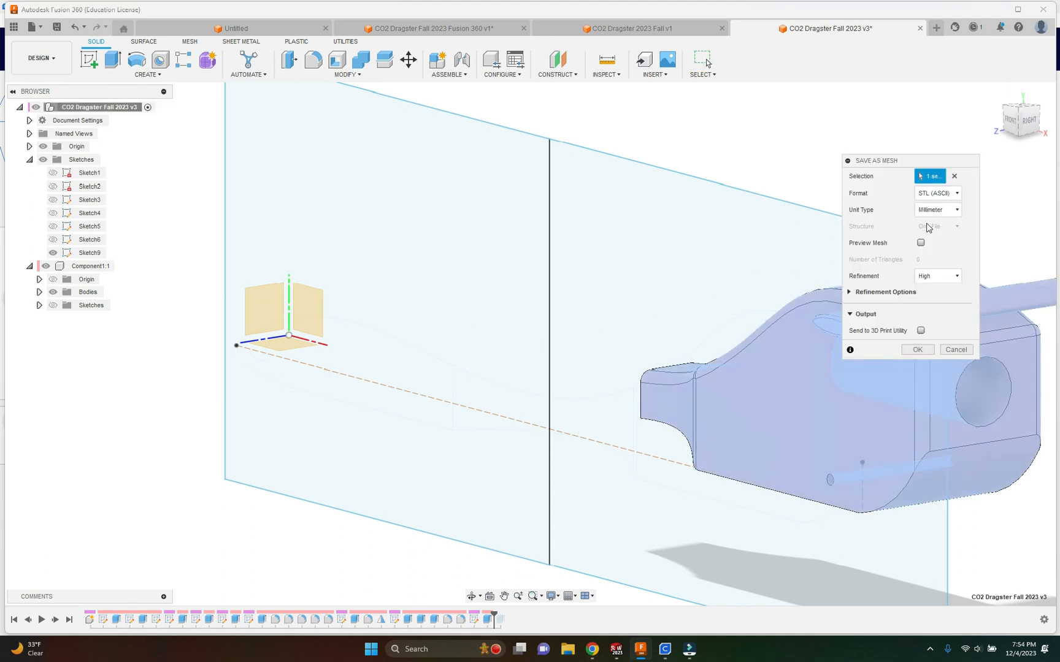
{"action": "left_click", "coordinate": [902, 351]}
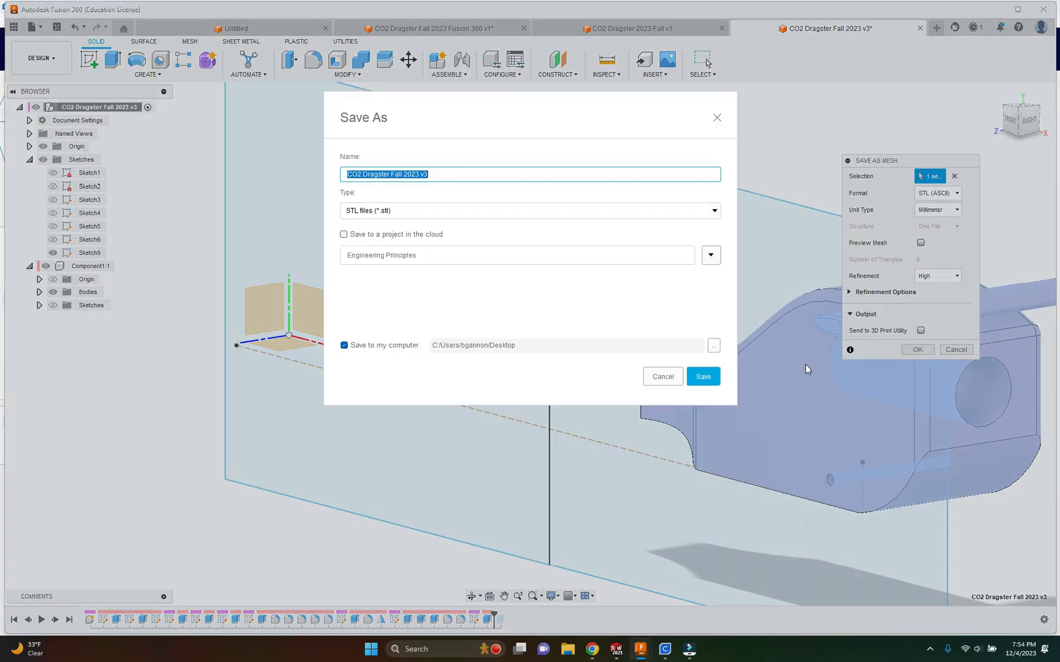
{"action": "left_click", "coordinate": [448, 174]}
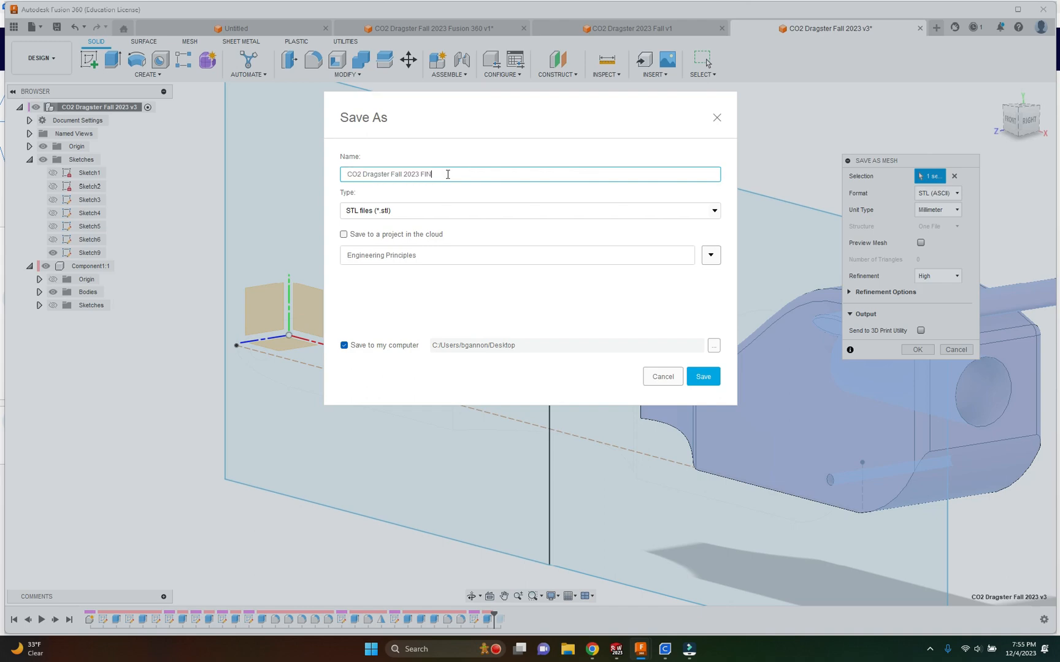
{"action": "key", "text": "Return"}
- Switch to Ultimaker Cura and delete both old dragster blank models from the build plate
{"action": "key", "text": "alt+Tab"}
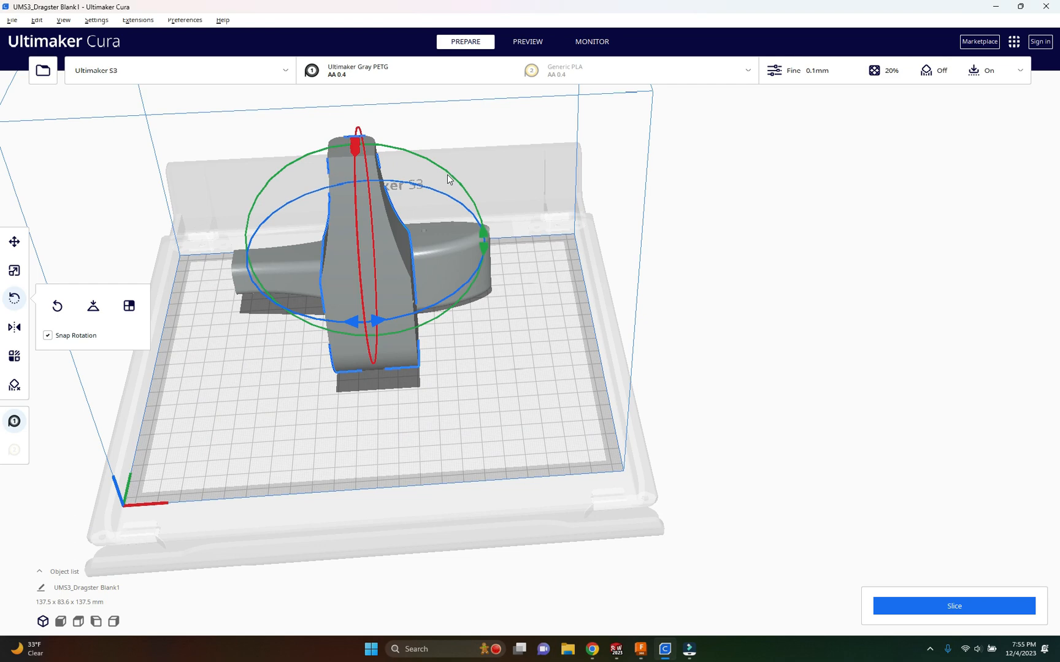
{"action": "left_click", "coordinate": [555, 407]}
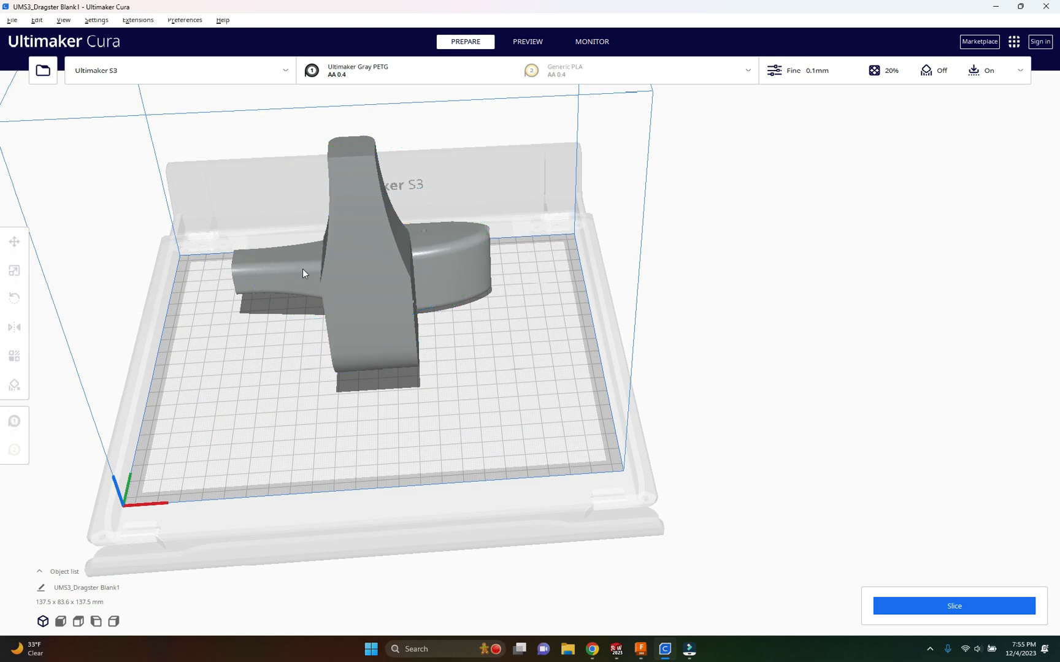
{"action": "left_click", "coordinate": [334, 294]}
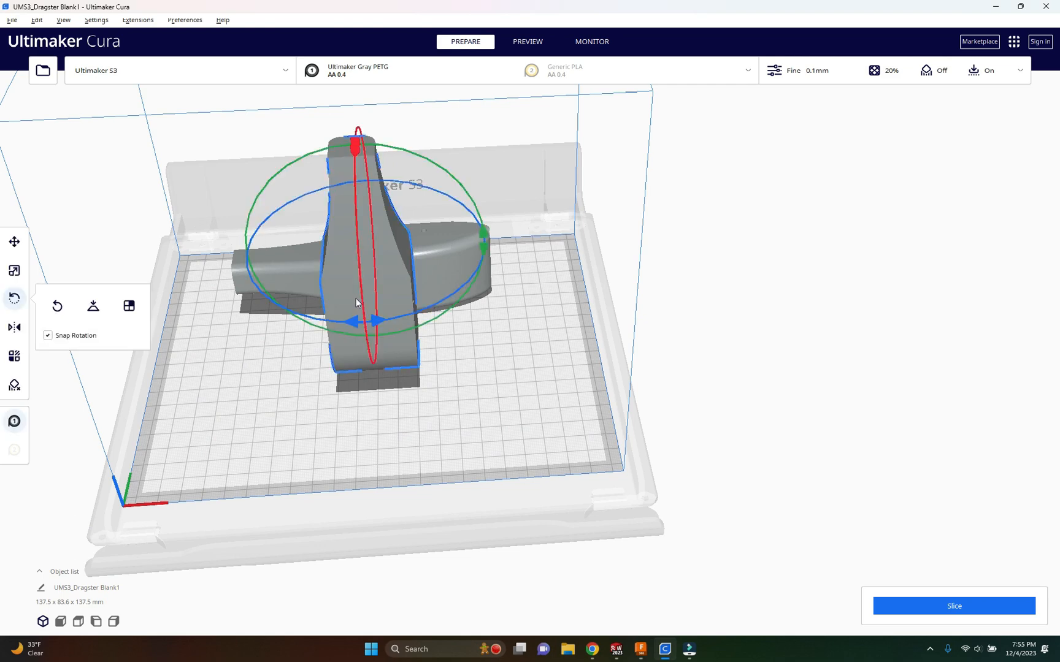
{"action": "key", "text": "Delete"}
{"action": "left_click", "coordinate": [409, 259]}
{"action": "key", "text": "Delete"}
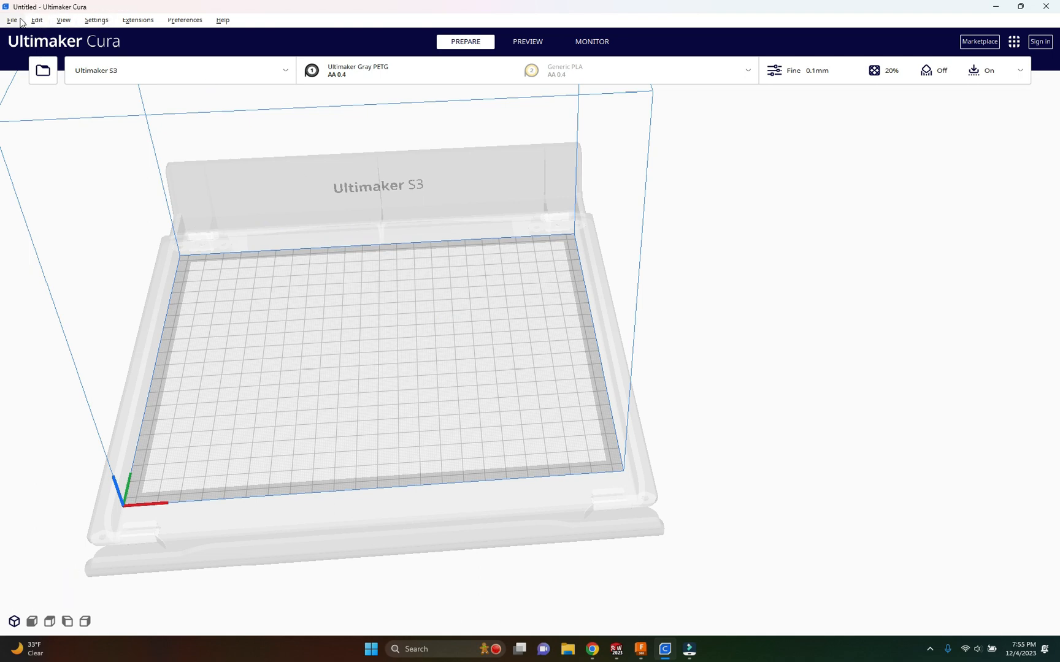
- Open the desktop files CO2 Dragster Fall 2023 FINAL 1 and CO2 Dragster Fall 2023 FINAL 2 together on the build plate
{"action": "left_click", "coordinate": [12, 19]}
{"action": "left_click", "coordinate": [25, 53]}
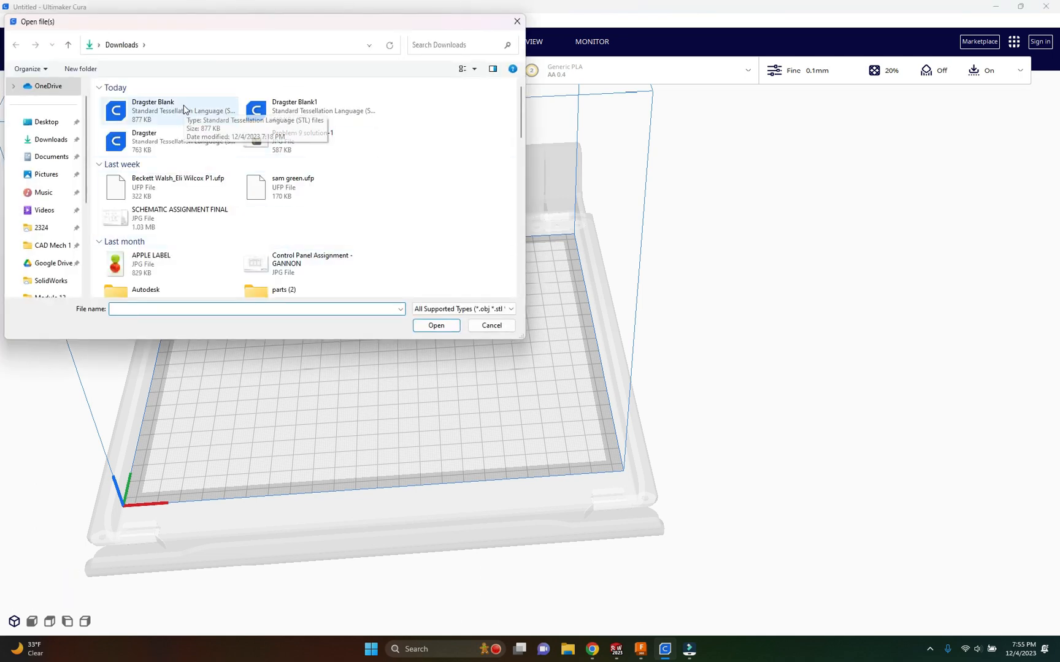
{"action": "left_click", "coordinate": [49, 123]}
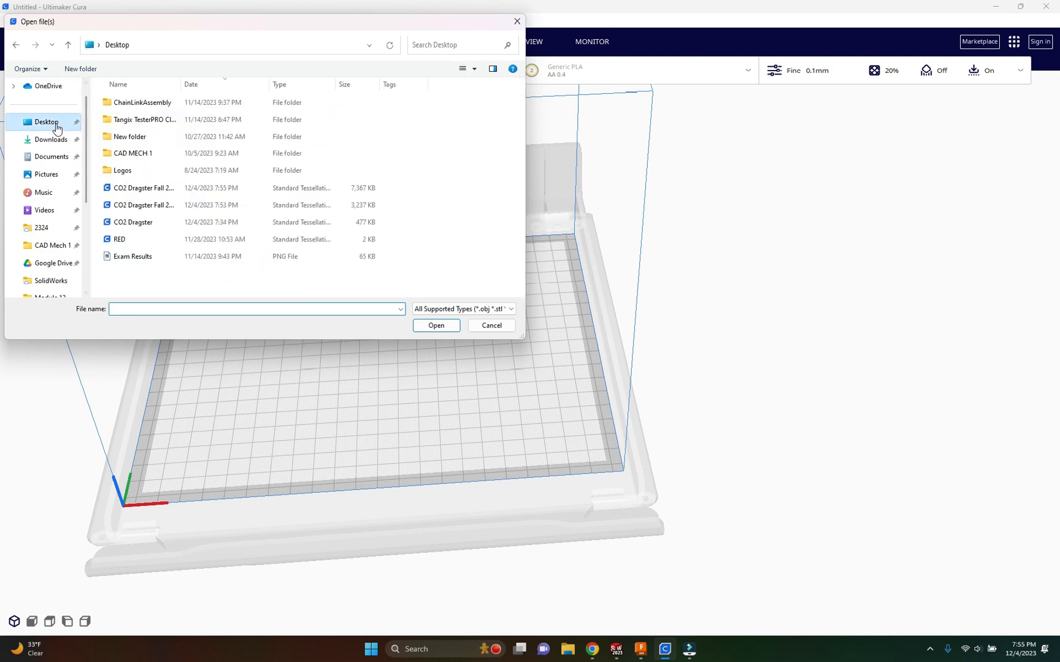
{"action": "left_click", "coordinate": [159, 192]}
{"action": "left_click", "coordinate": [163, 209], "text": "ctrl"}
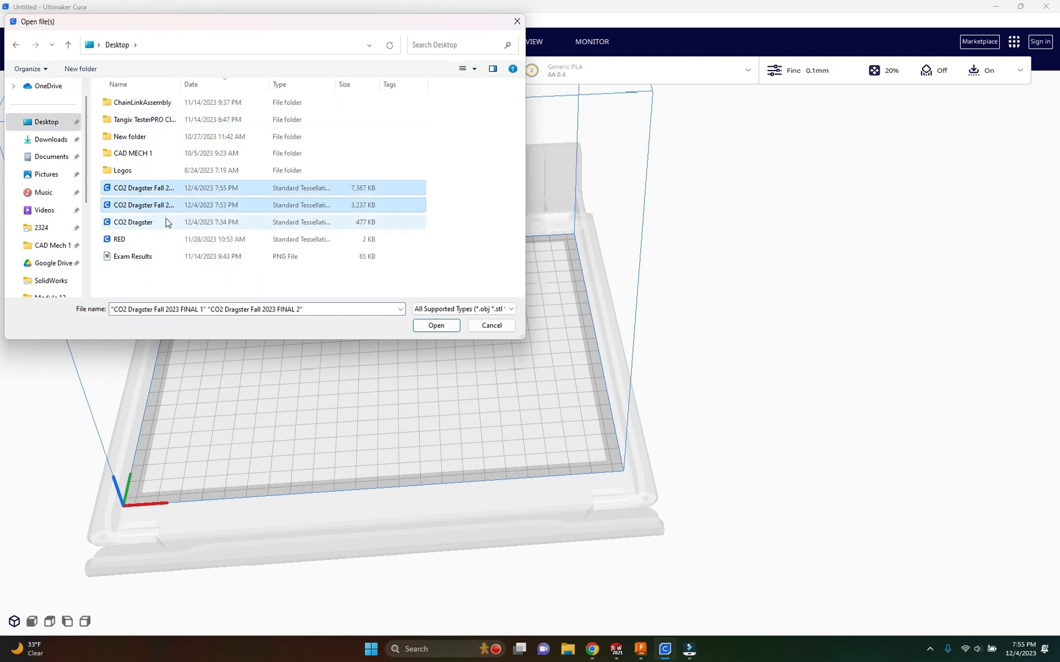
{"action": "left_click", "coordinate": [419, 325]}
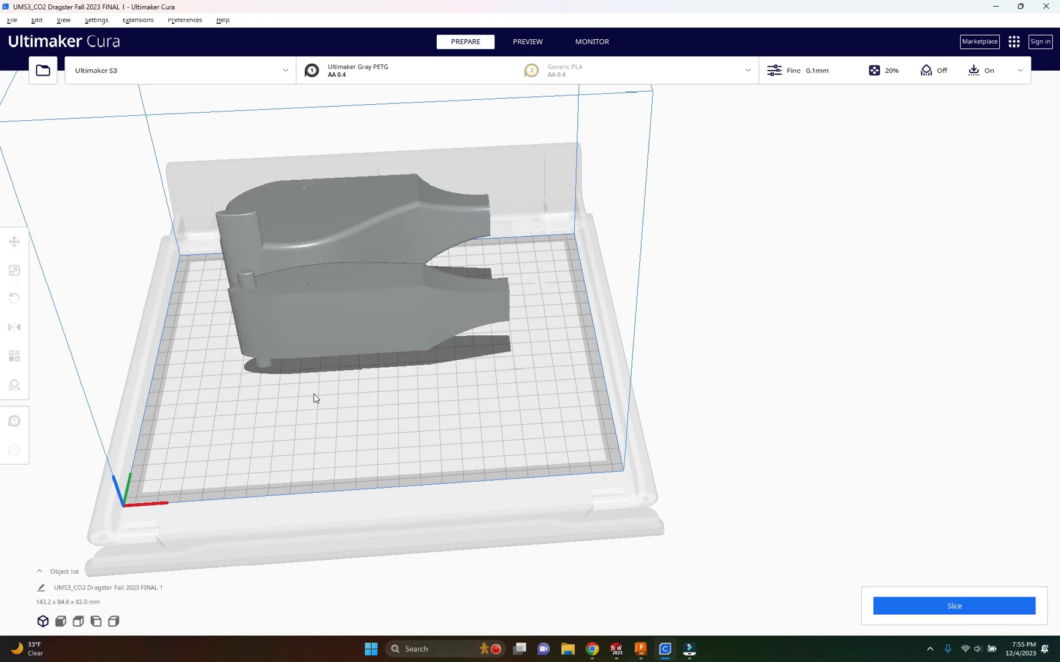
- Rotate the dragster's front half to stand upright on its narrow cut end
{"action": "left_click", "coordinate": [353, 338]}
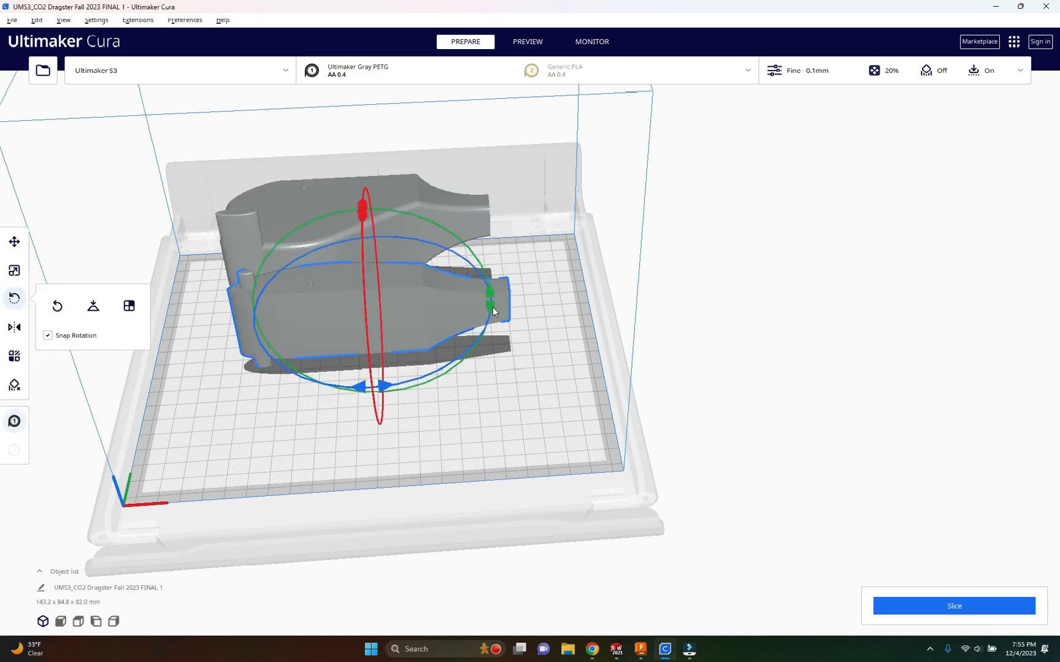
{"action": "left_click_drag", "start_coordinate": [492, 306], "coordinate": [342, 387]}
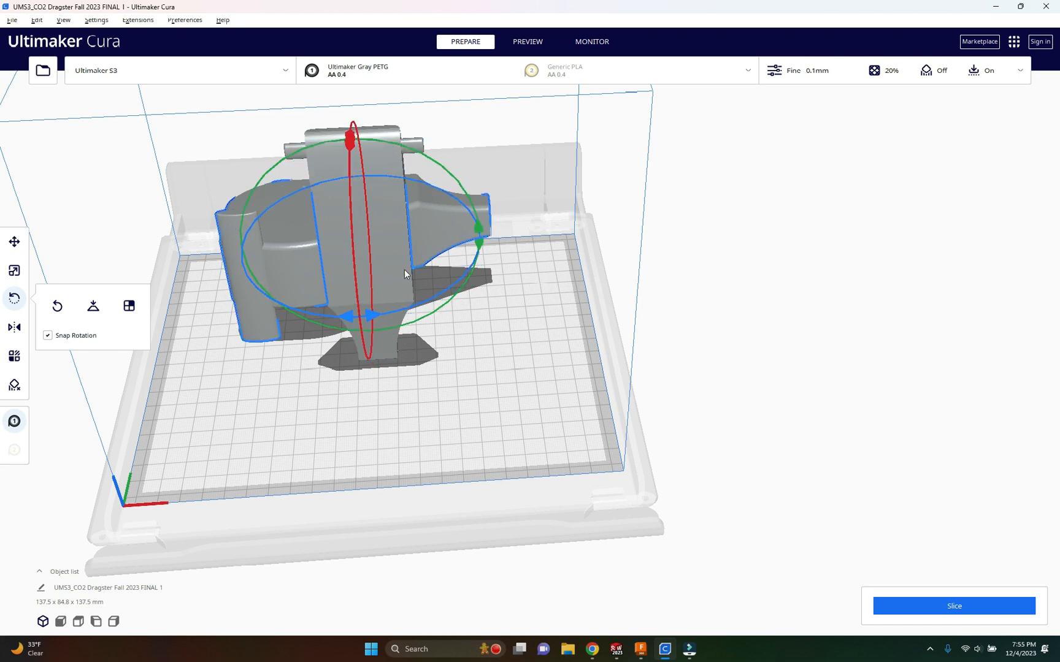
{"action": "left_click", "coordinate": [533, 286]}
- Rotate the dragster's rear half to stand upright on its narrow cut end, with the CO2 cartridge hole facing up
{"action": "left_click", "coordinate": [482, 224]}
{"action": "right_click_drag", "start_coordinate": [691, 324], "coordinate": [535, 317]}
{"action": "left_click_drag", "start_coordinate": [509, 221], "coordinate": [338, 315]}
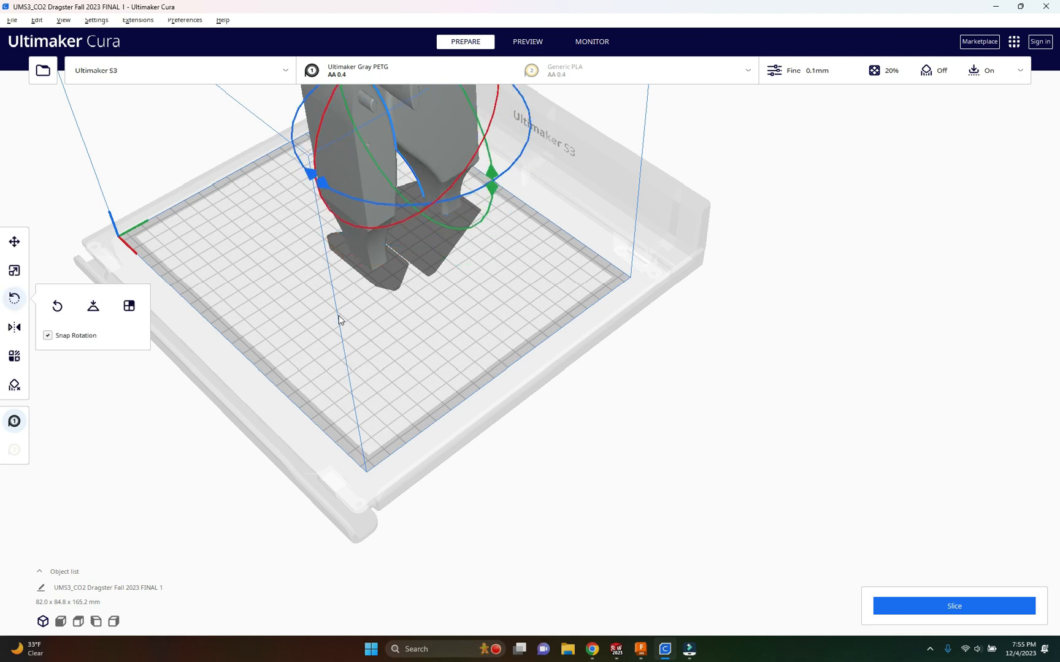
{"action": "right_click_drag", "start_coordinate": [431, 359], "coordinate": [438, 293]}
{"action": "scroll", "coordinate": [437, 293], "scroll_direction": "down", "scroll_amount": 5}
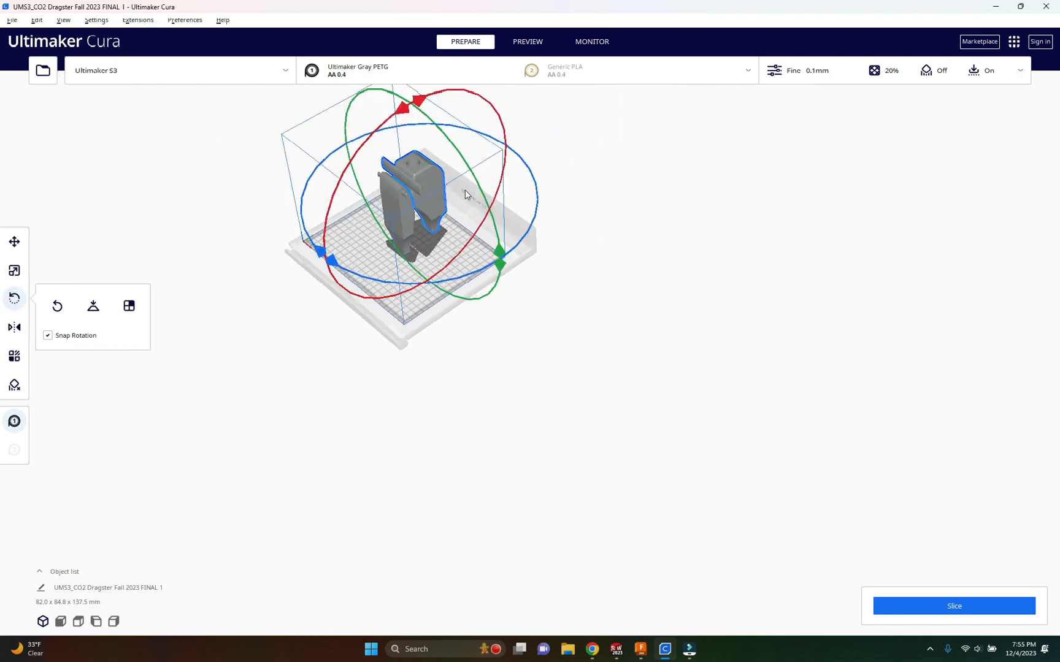
{"action": "left_click", "coordinate": [43, 622]}
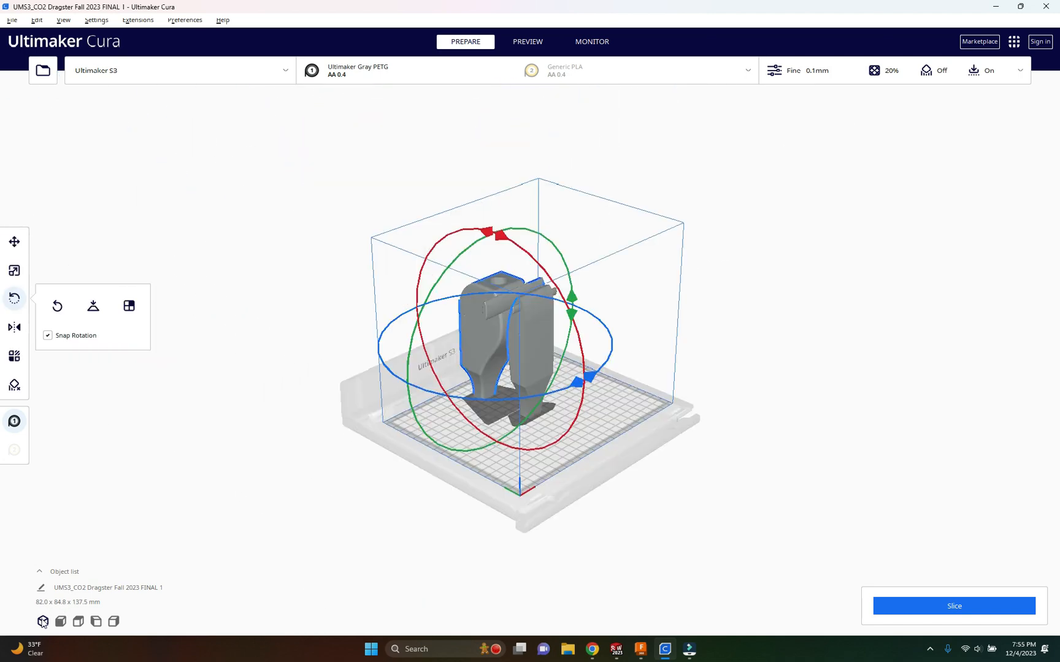
{"action": "scroll", "coordinate": [566, 401], "scroll_direction": "up", "scroll_amount": 3}
{"action": "key", "text": "super+Down"}
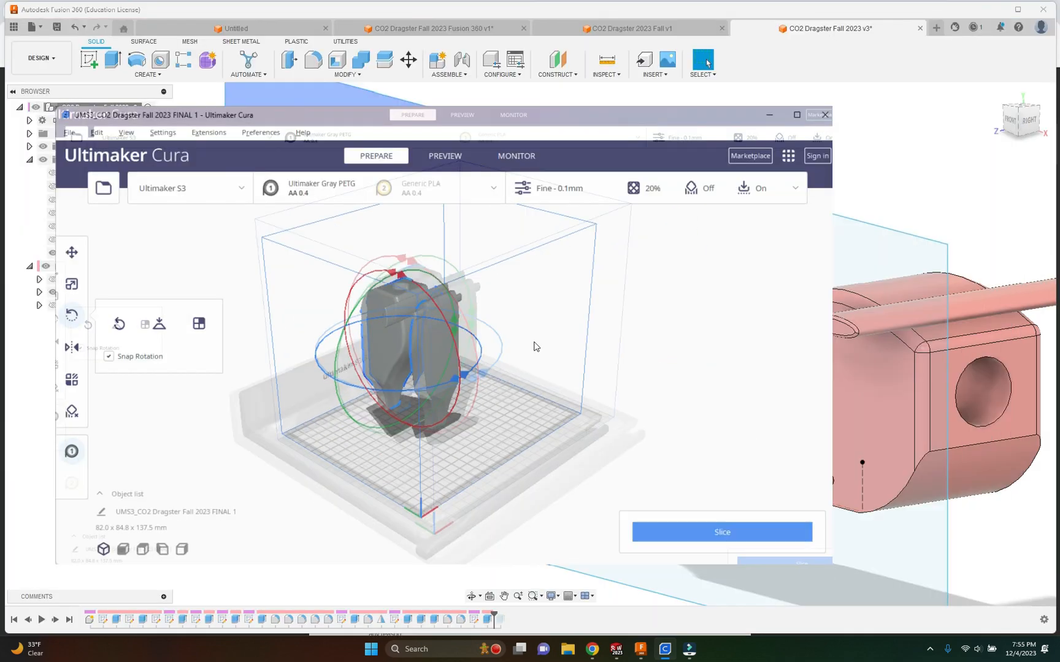
{"action": "left_click", "coordinate": [738, 140]}
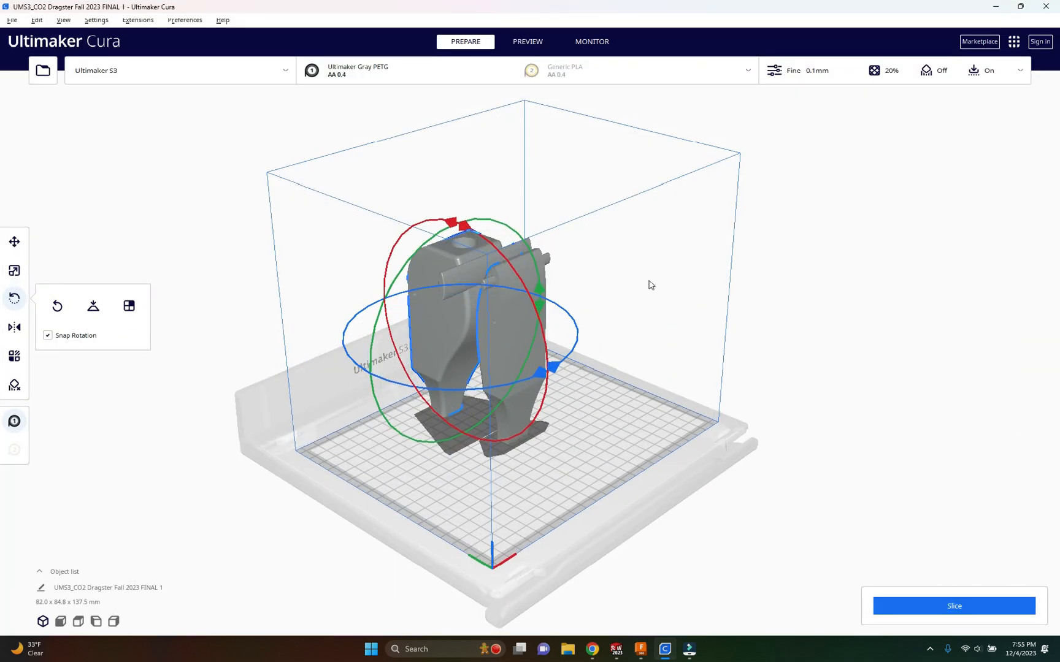
- Rotate the upright rear half a quarter turn about its vertical axis
{"action": "left_click", "coordinate": [734, 282]}
{"action": "scroll", "coordinate": [414, 328], "scroll_direction": "up", "scroll_amount": 5}
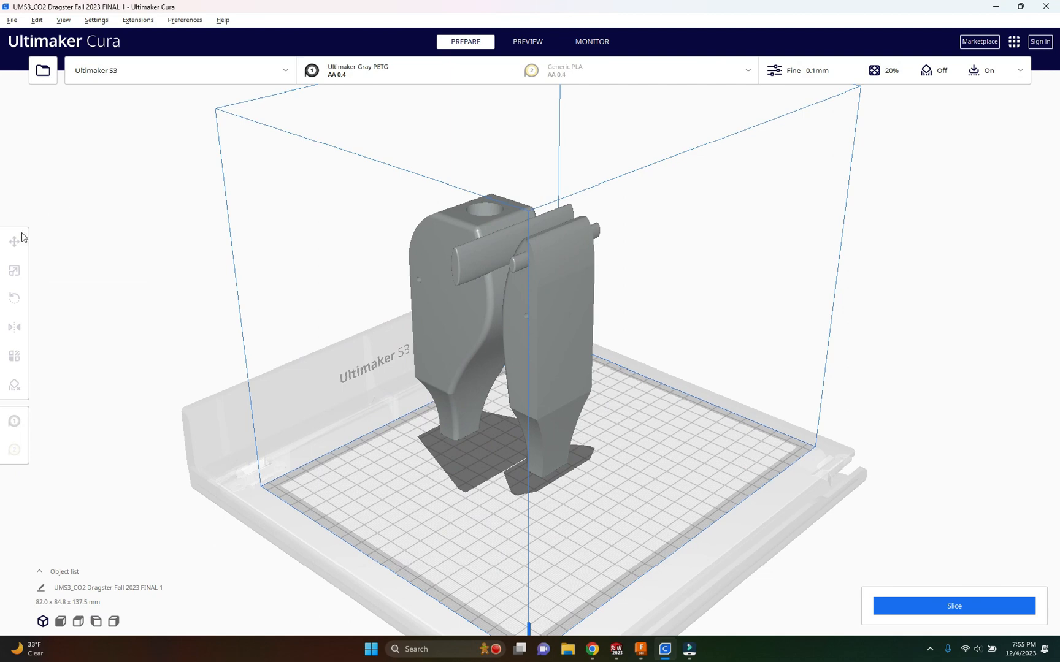
{"action": "left_click", "coordinate": [454, 353]}
{"action": "left_click_drag", "start_coordinate": [568, 355], "coordinate": [113, 289]}
- Arrange all models automatically on the build plate
{"action": "left_click", "coordinate": [13, 244]}
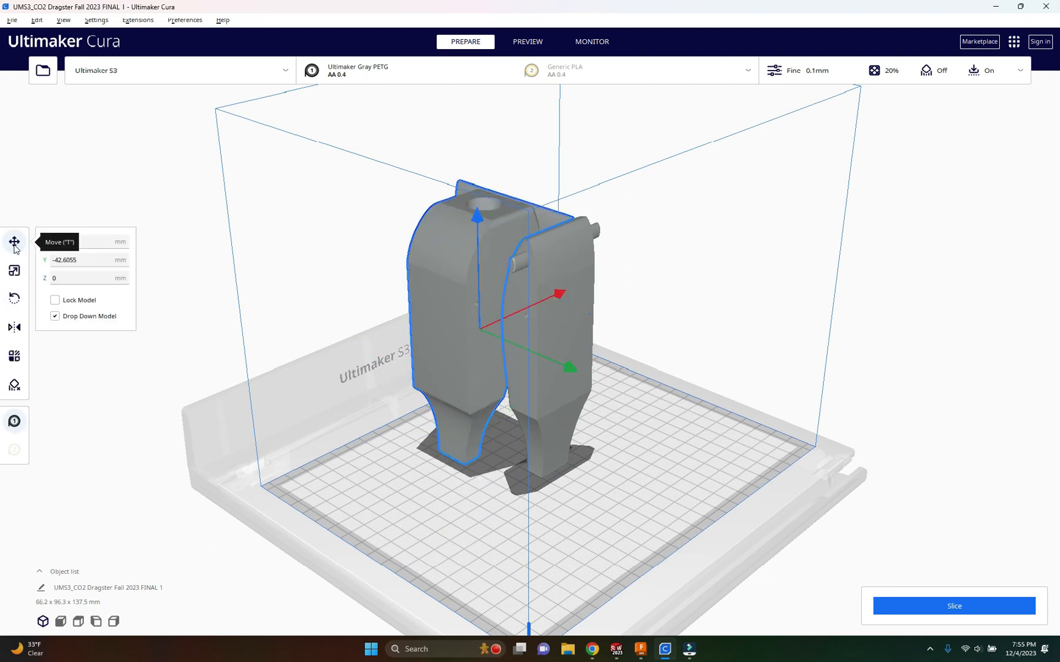
{"action": "left_click", "coordinate": [123, 205]}
{"action": "left_click", "coordinate": [37, 20]}
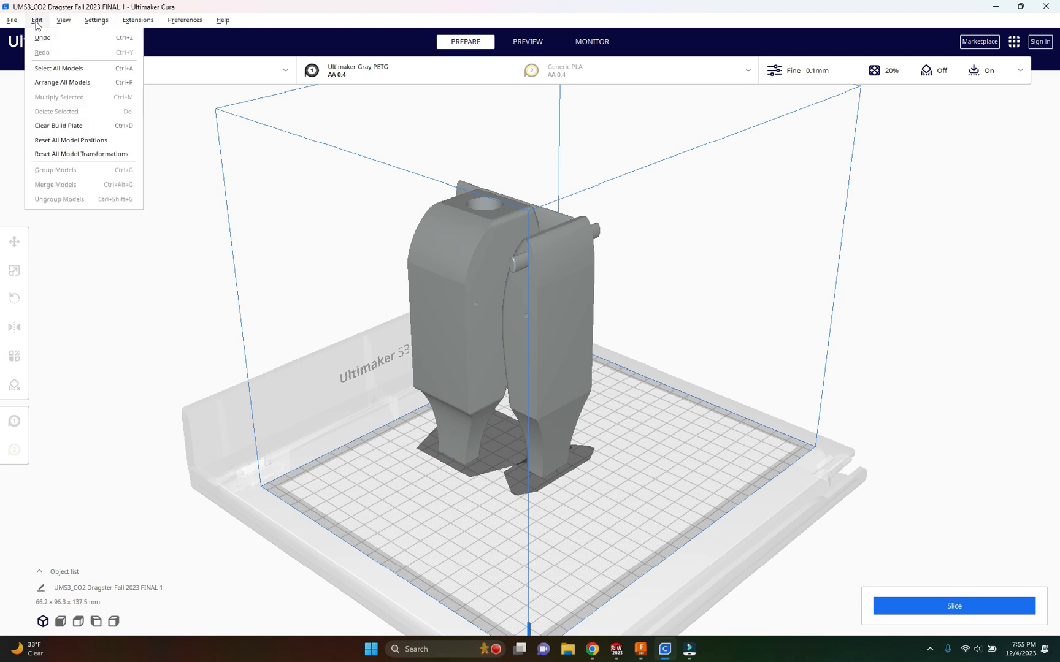
{"action": "left_click", "coordinate": [64, 82]}
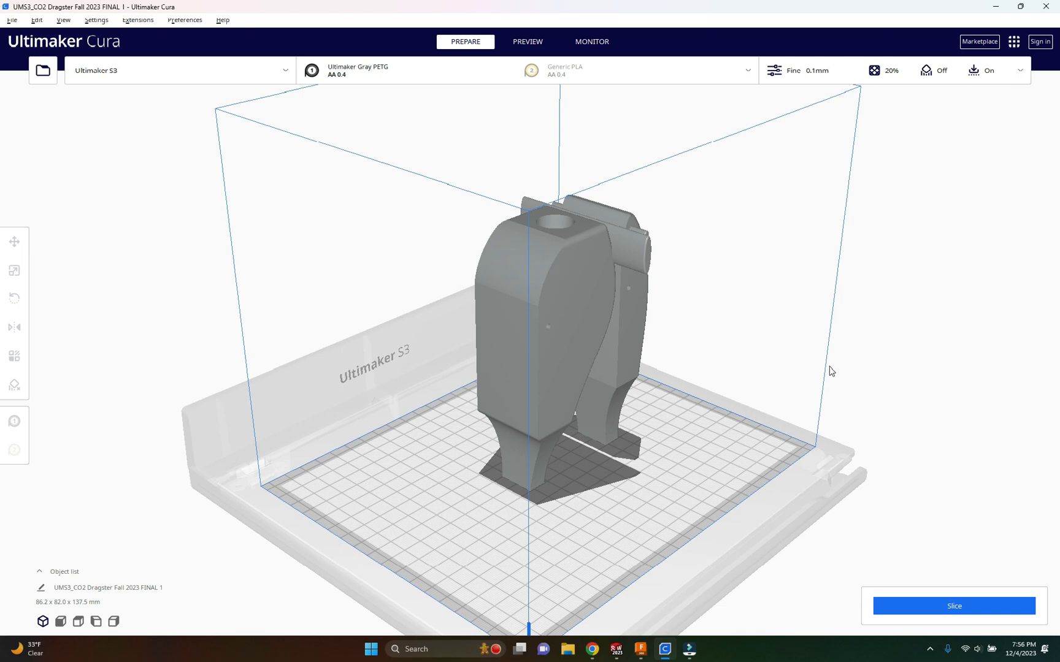
- Try the rear half flipped upside down onto its wing end, and rotate it back onto its cut end
{"action": "left_click", "coordinate": [568, 233]}
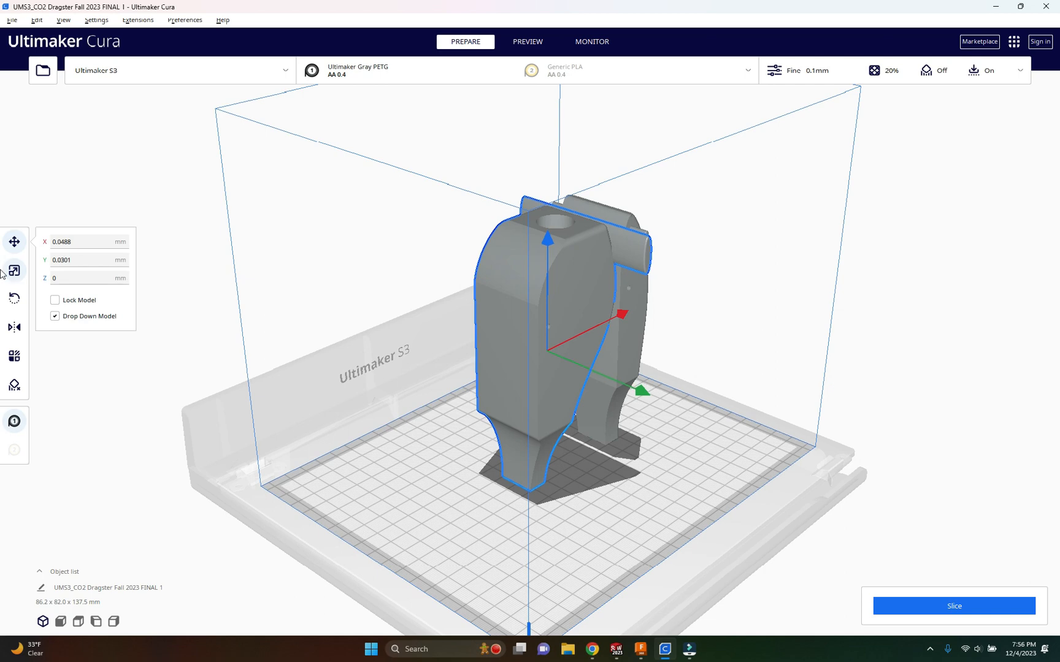
{"action": "left_click", "coordinate": [14, 298]}
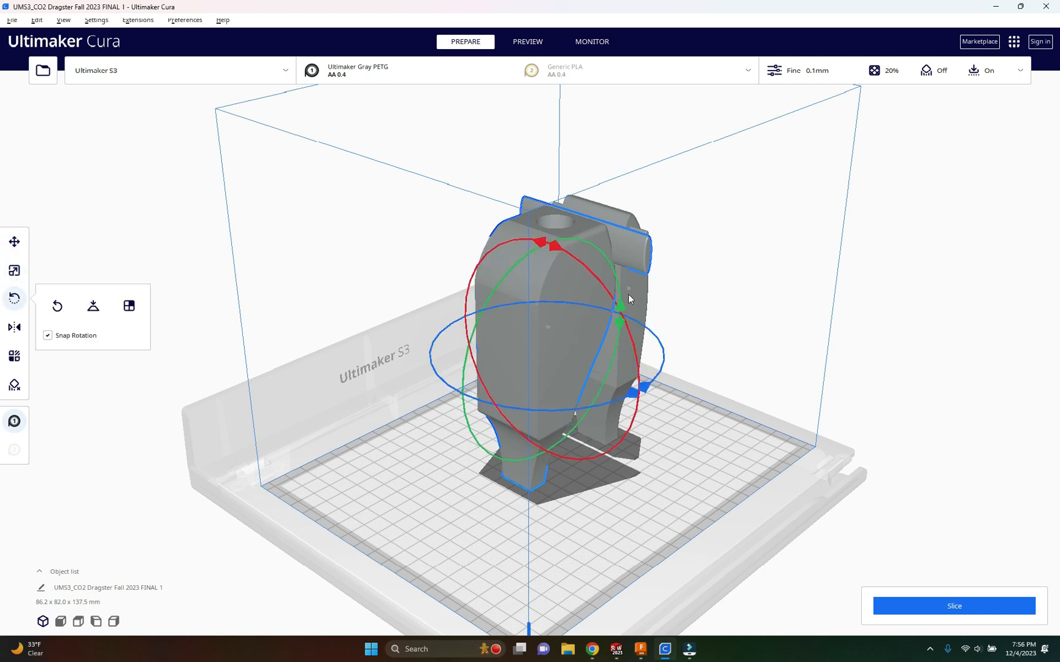
{"action": "left_click_drag", "start_coordinate": [621, 307], "coordinate": [525, 428]}
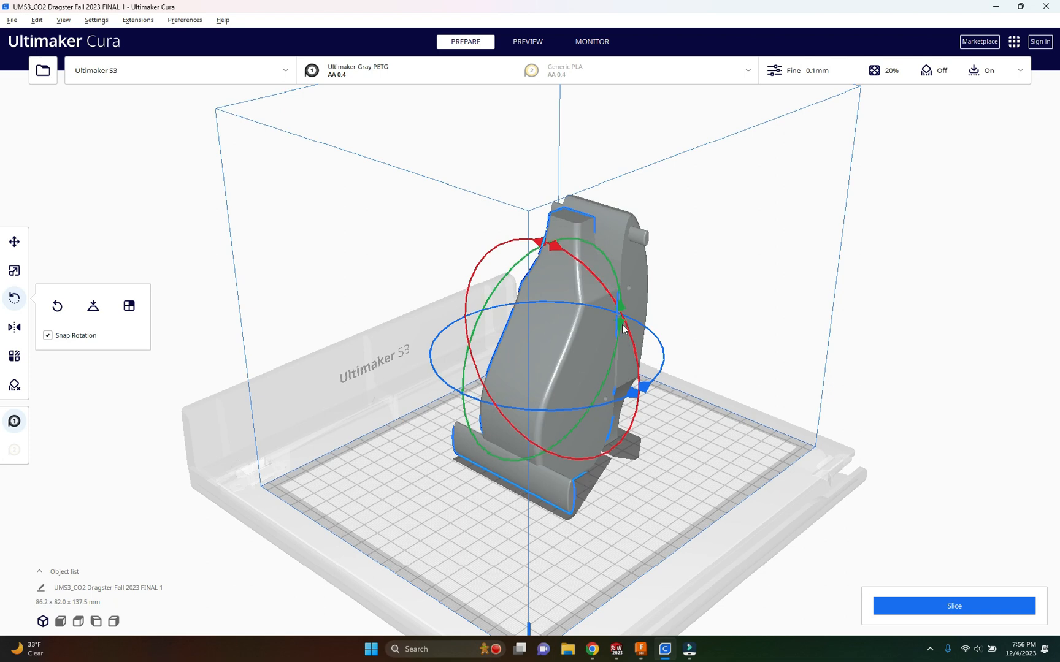
{"action": "left_click_drag", "start_coordinate": [622, 329], "coordinate": [462, 383]}
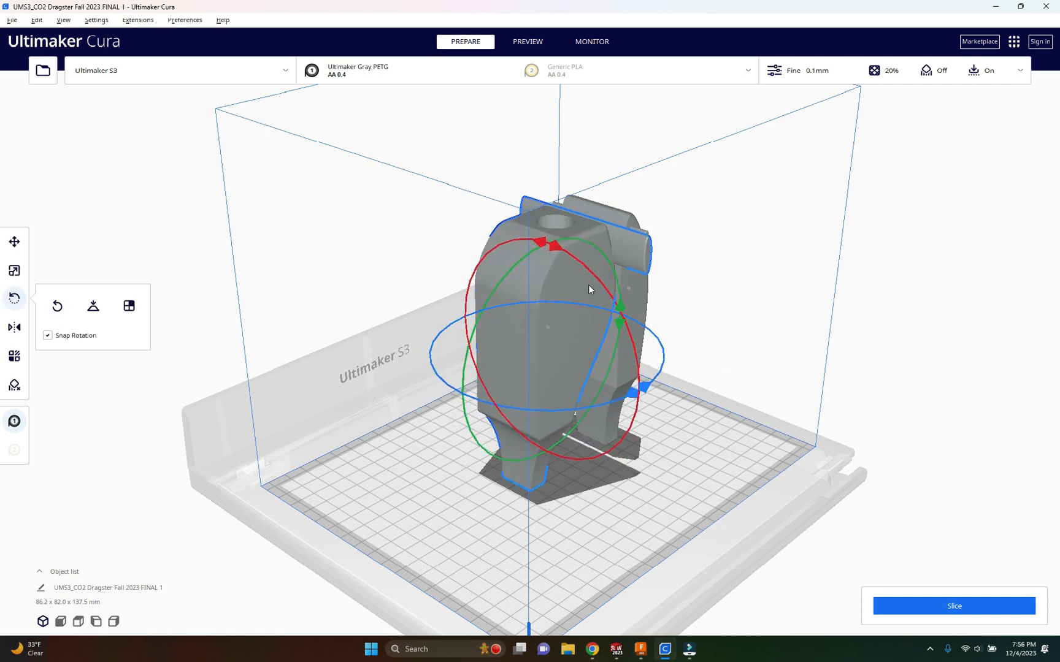
{"action": "left_click", "coordinate": [900, 343]}
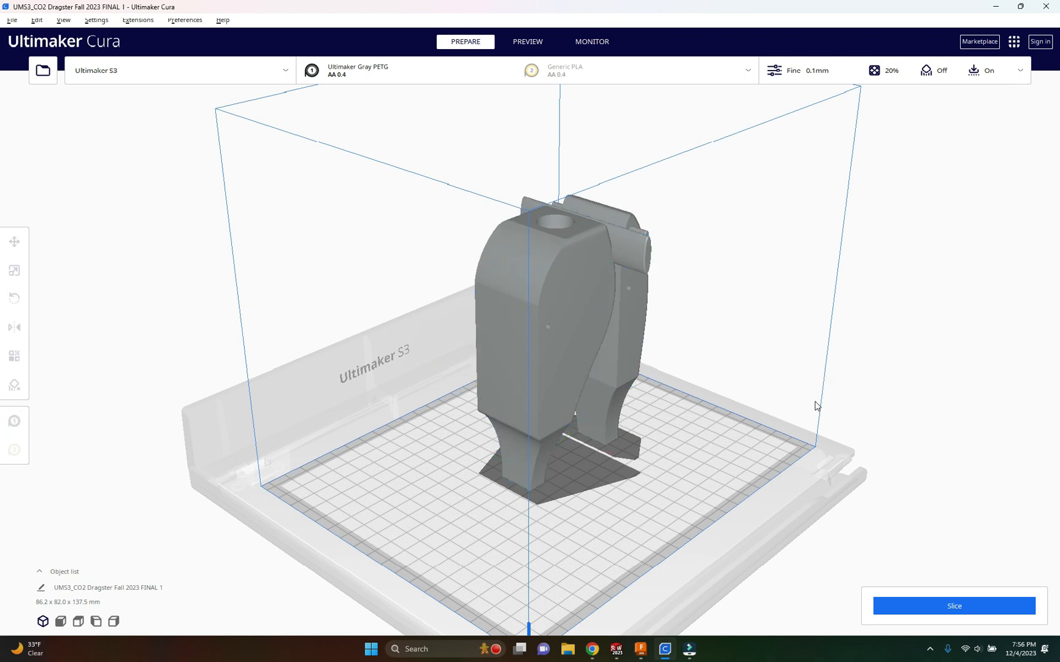
- Enable support generation, keep the resolution at Fine - 0.1mm, and choose the Engineering profile for the print
{"action": "left_click", "coordinate": [906, 80]}
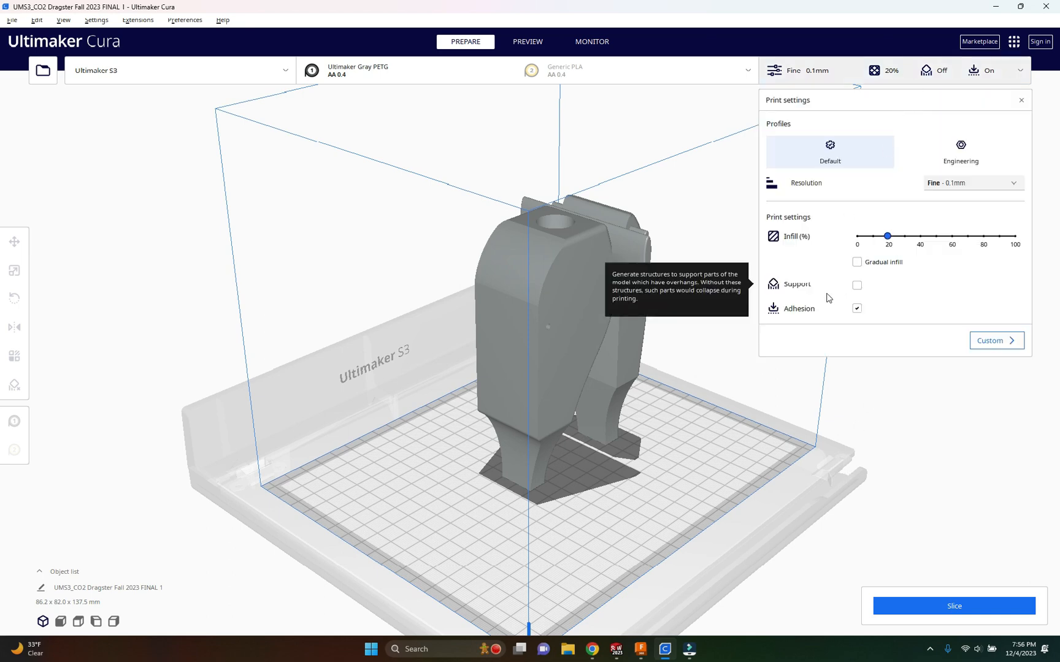
{"action": "left_click", "coordinate": [857, 285]}
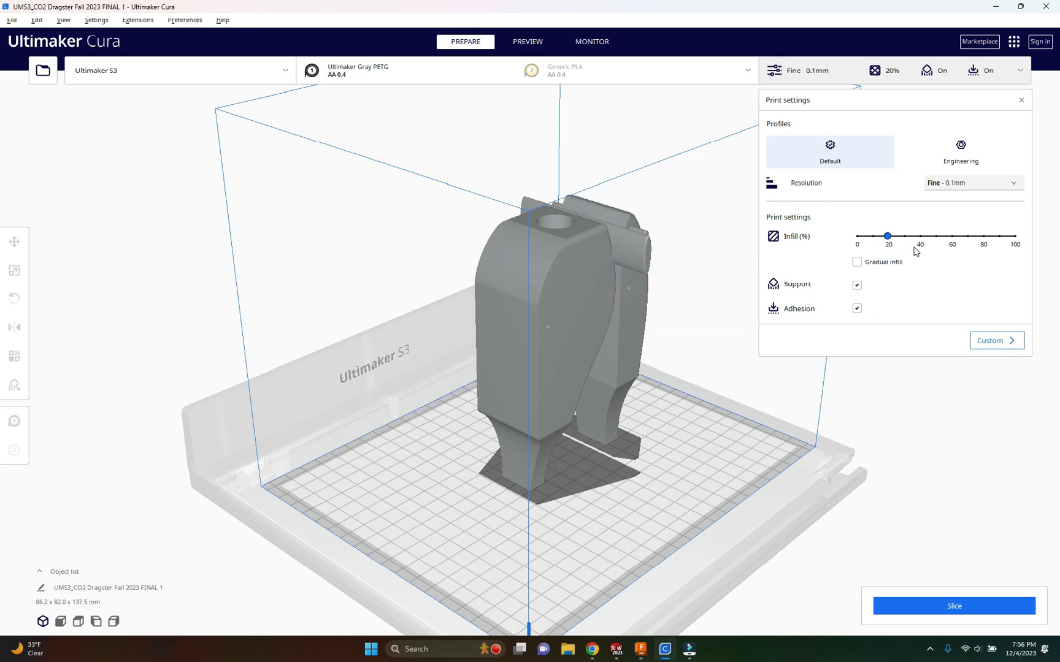
{"action": "left_click", "coordinate": [960, 183]}
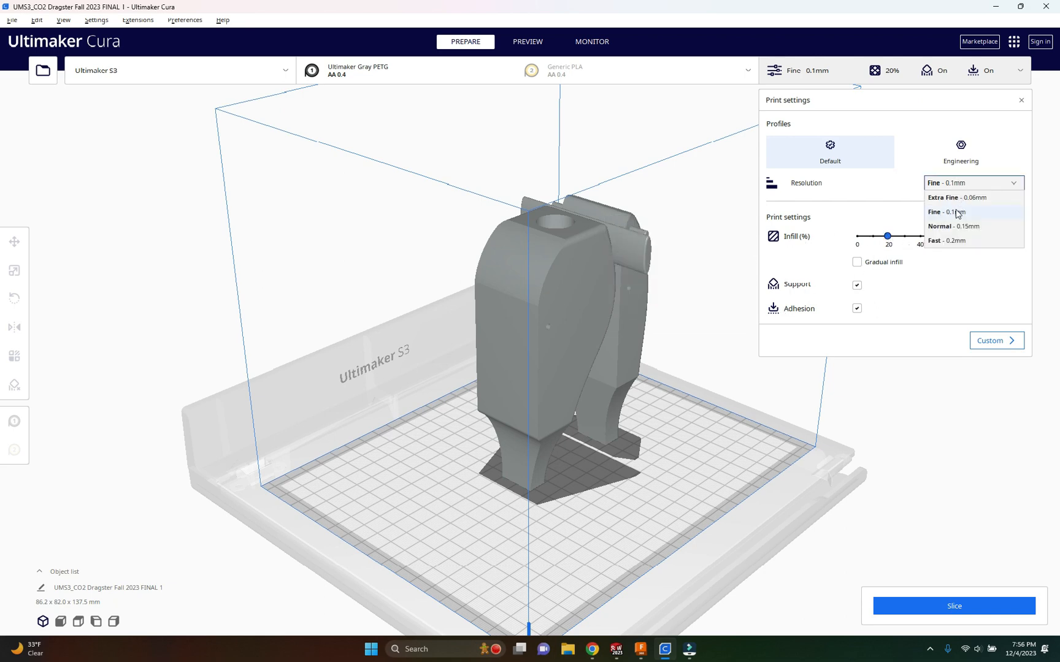
{"action": "left_click", "coordinate": [958, 213]}
{"action": "left_click", "coordinate": [962, 183]}
{"action": "left_click", "coordinate": [961, 172]}
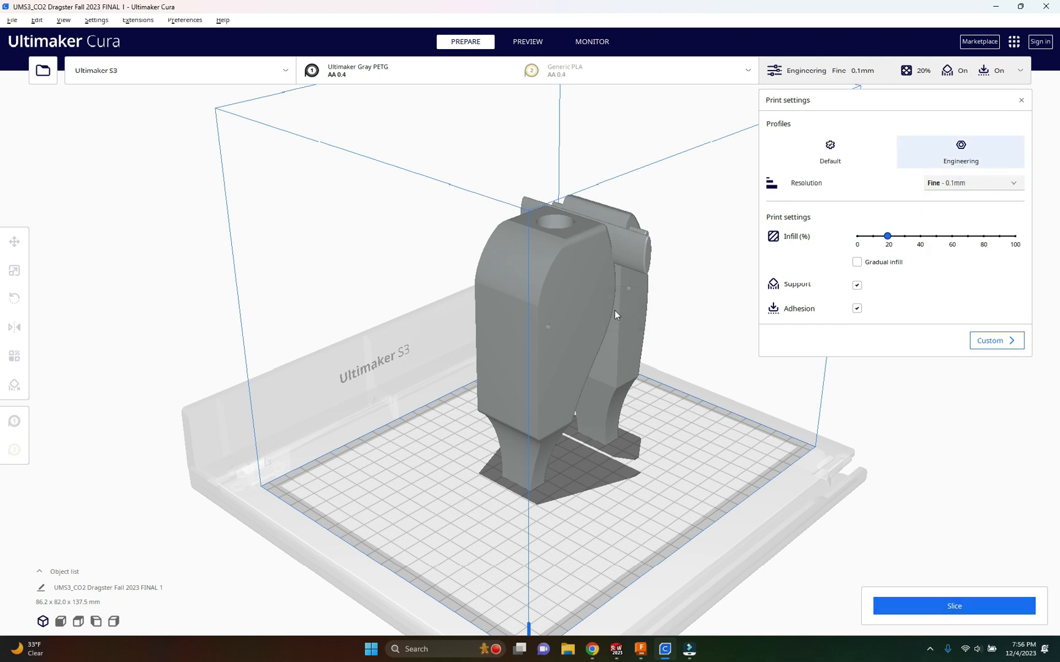
- Keep the Ultimaker S3 as the printer and set extruder 1's material to Generic PLA
{"action": "left_click", "coordinate": [354, 78]}
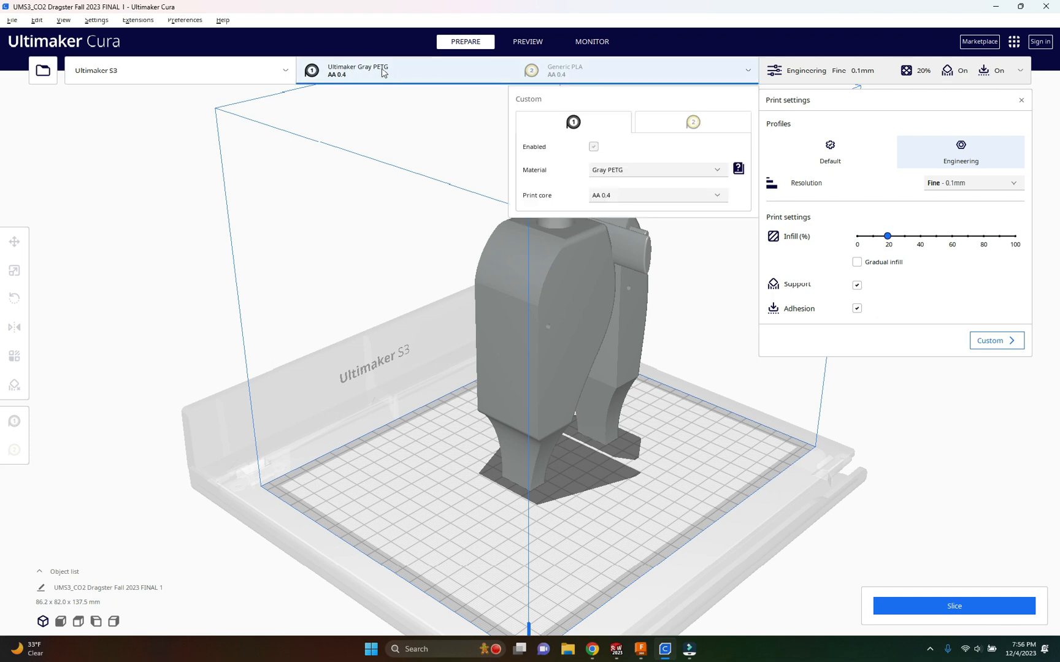
{"action": "left_click", "coordinate": [248, 70]}
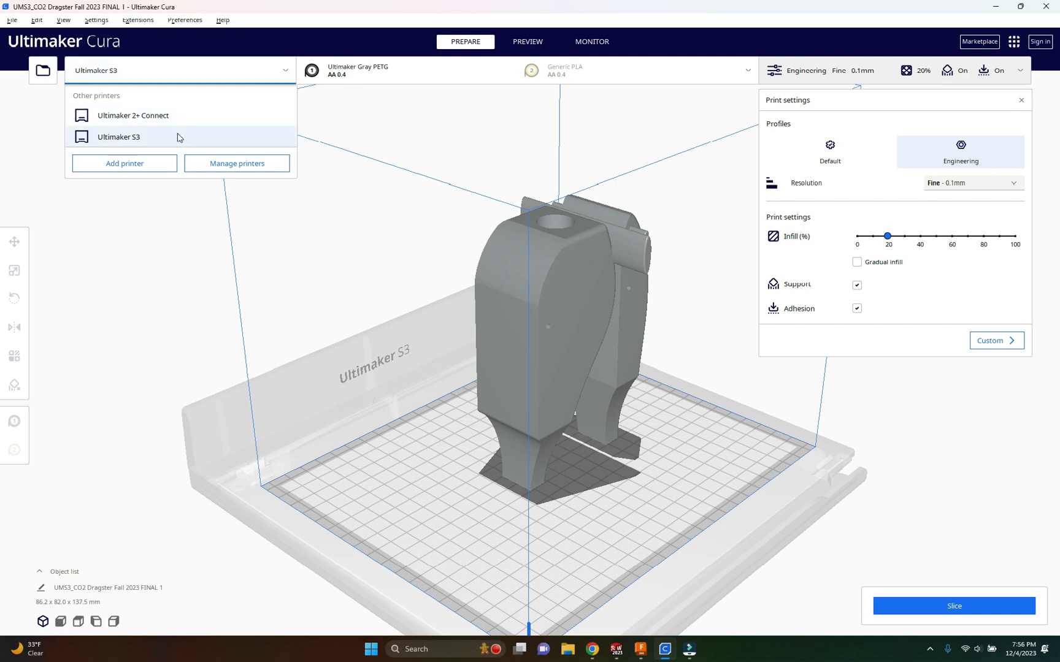
{"action": "left_click", "coordinate": [149, 139]}
{"action": "left_click", "coordinate": [406, 75]}
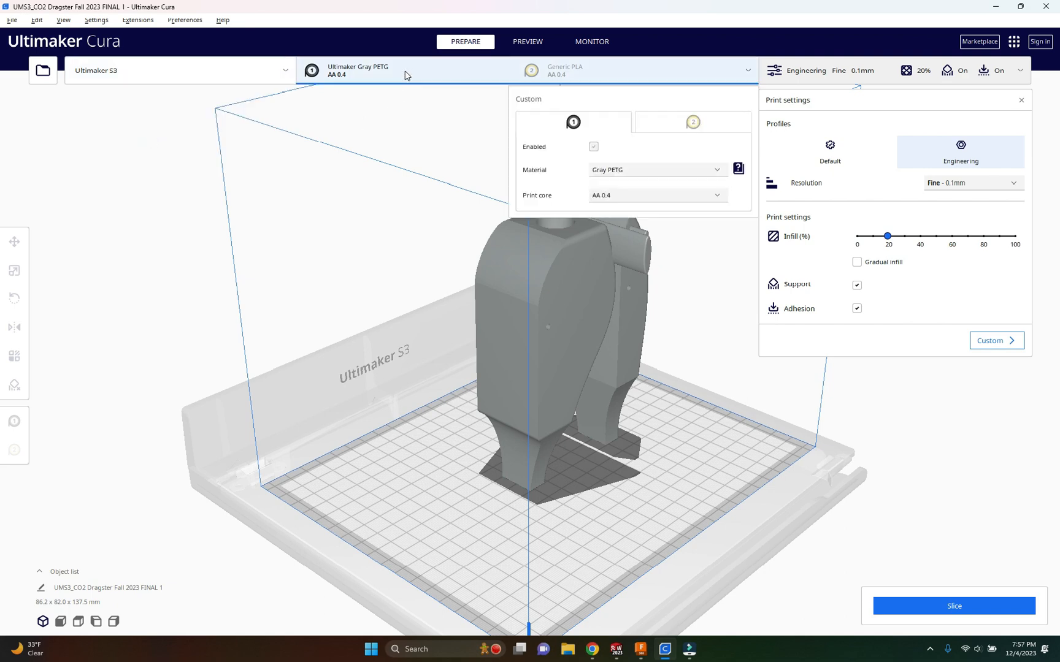
{"action": "left_click", "coordinate": [658, 170]}
{"action": "mouse_move", "coordinate": [651, 202]}
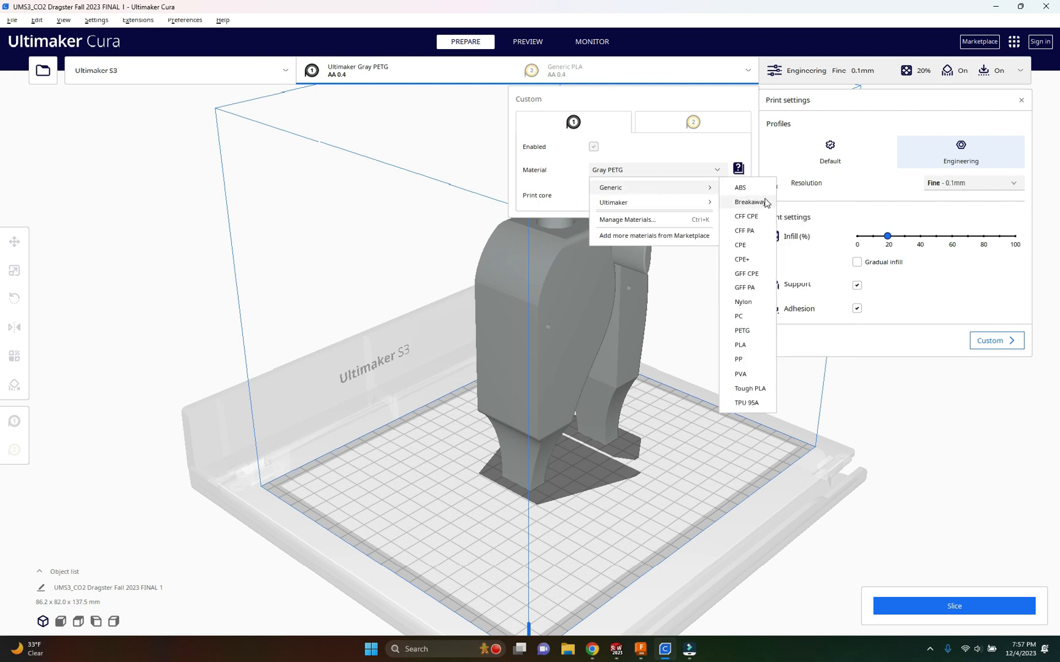
{"action": "left_click", "coordinate": [755, 345]}
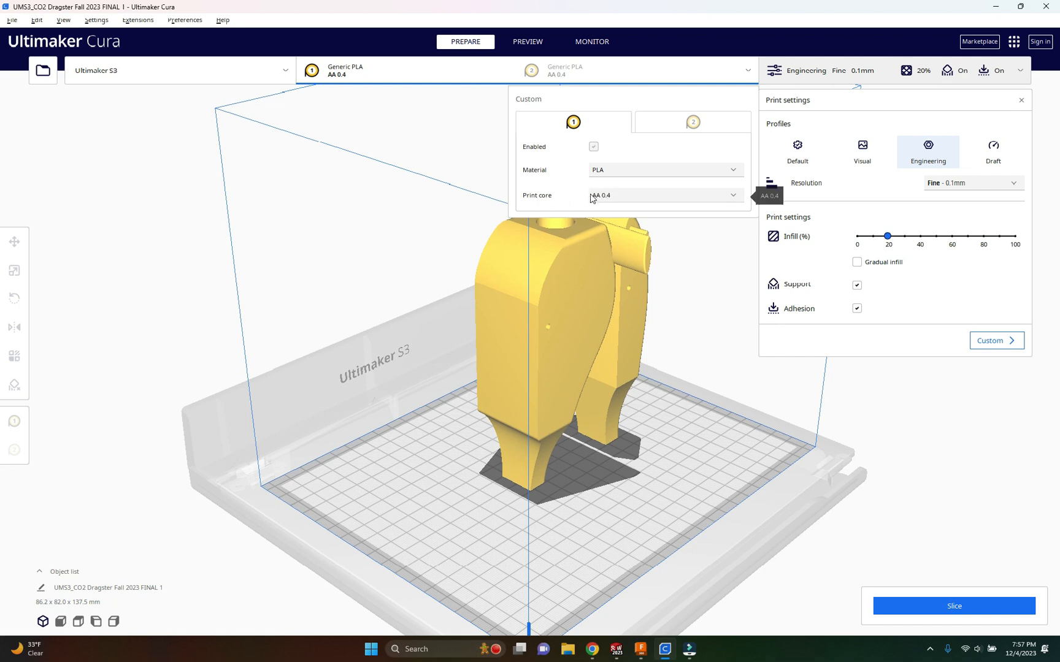
{"action": "left_click", "coordinate": [707, 287]}
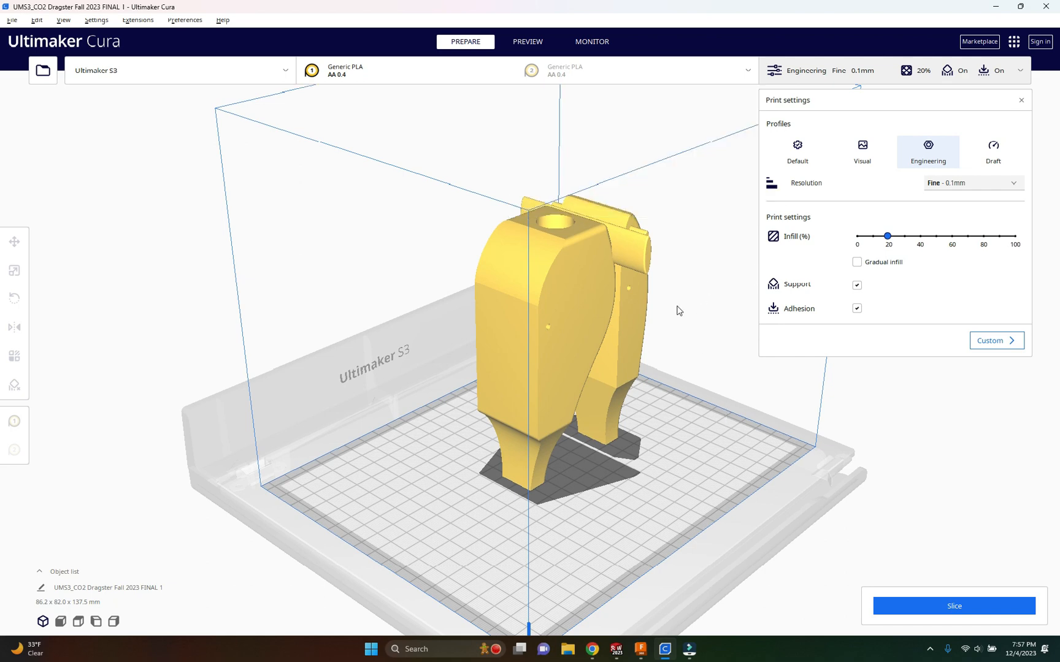
- Check the enabled state, material and print core of extruder 2, and return to extruder 1's configuration
{"action": "left_click", "coordinate": [489, 81]}
{"action": "left_click", "coordinate": [656, 125]}
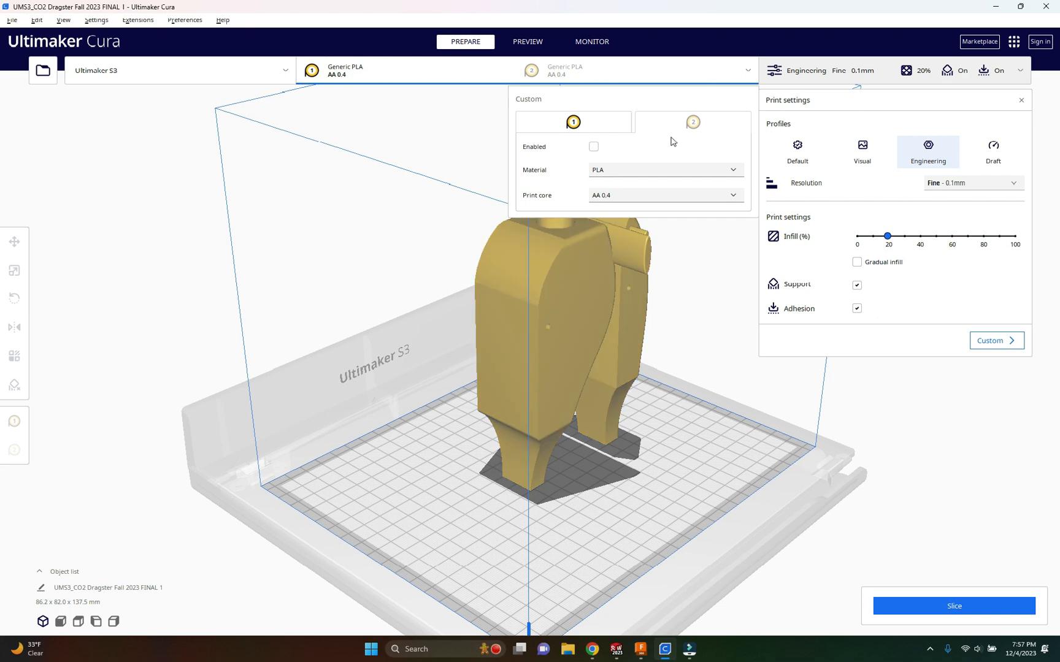
{"action": "left_click", "coordinate": [610, 125]}
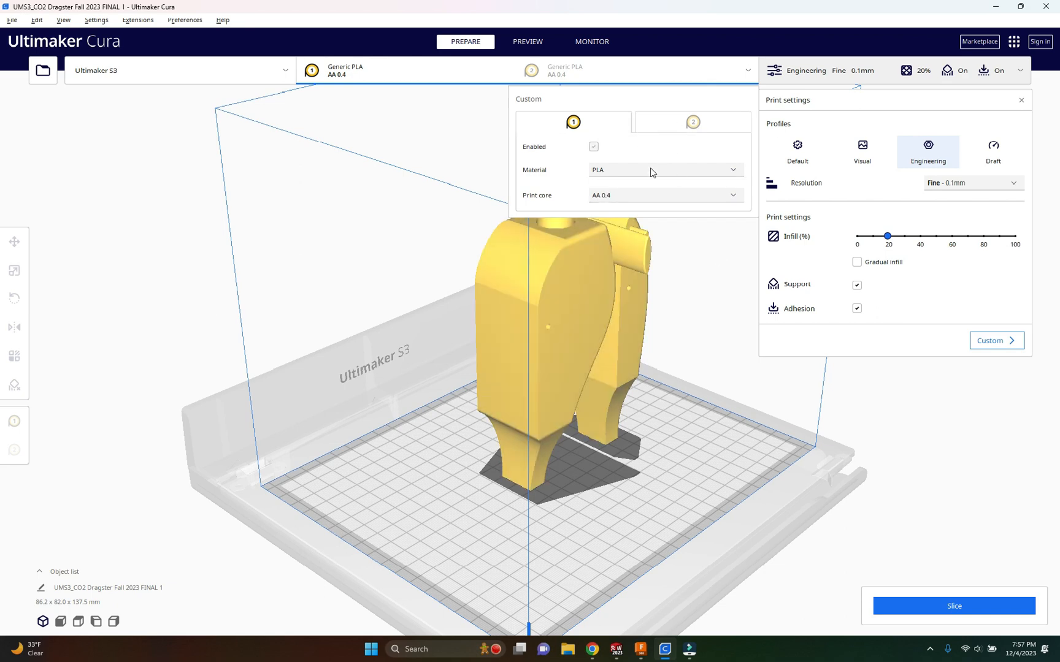
{"action": "left_click", "coordinate": [713, 339]}
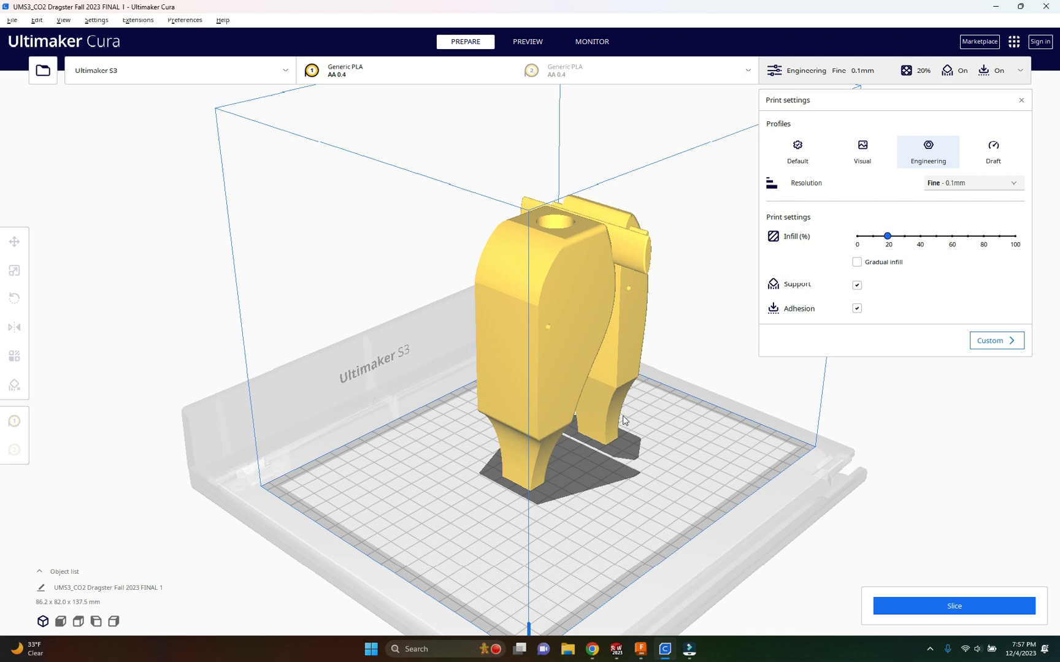
- Slice both dragster halves and inspect the sliced models with their supports and brims
{"action": "left_click", "coordinate": [967, 607]}
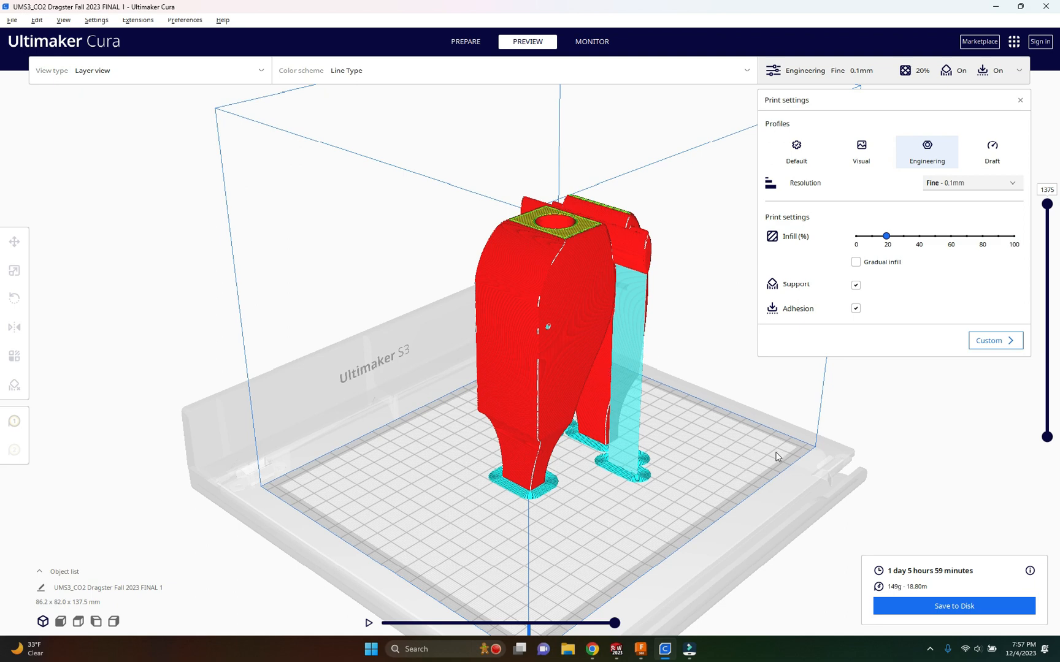
{"action": "right_click_drag", "start_coordinate": [768, 429], "coordinate": [821, 518]}
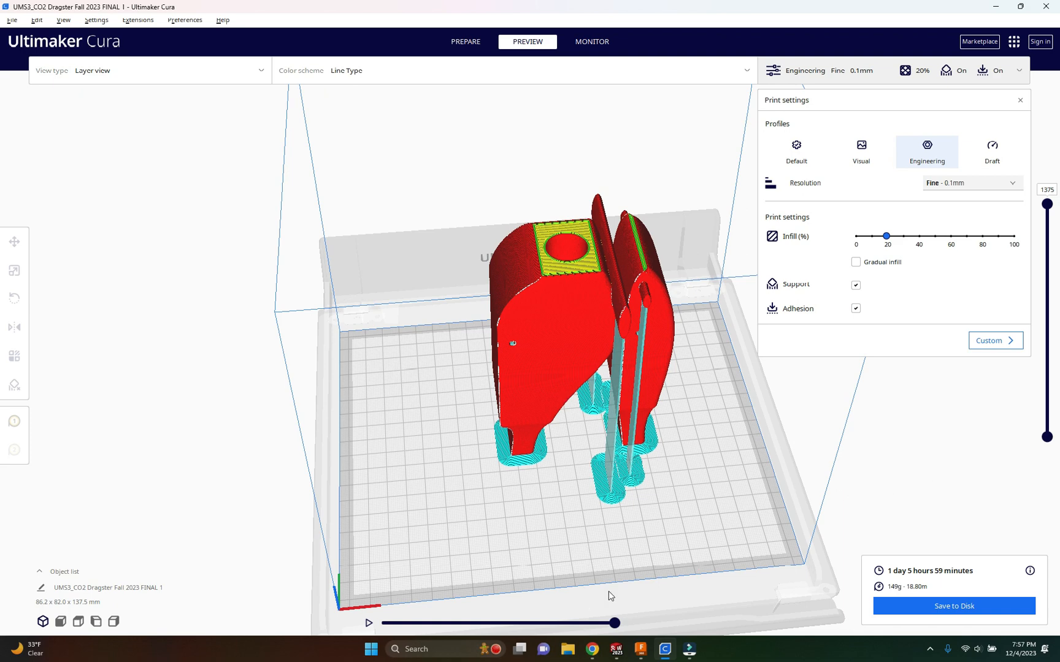
- Switch to the Google Drive search results in Google Chrome
{"action": "mouse_move", "coordinate": [623, 657]}
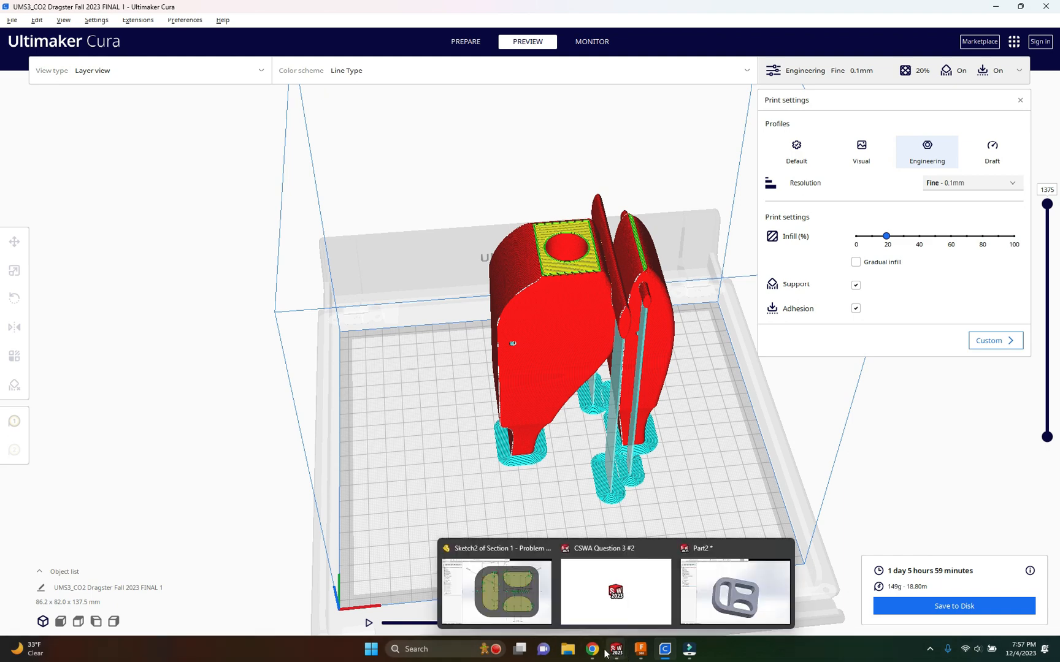
{"action": "mouse_move", "coordinate": [591, 645]}
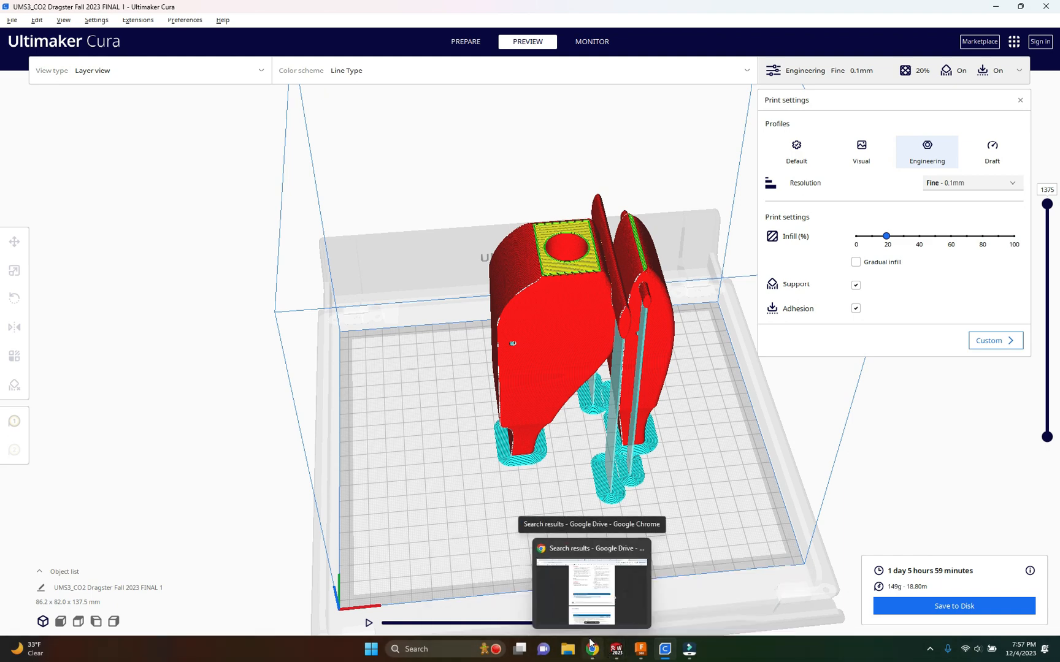